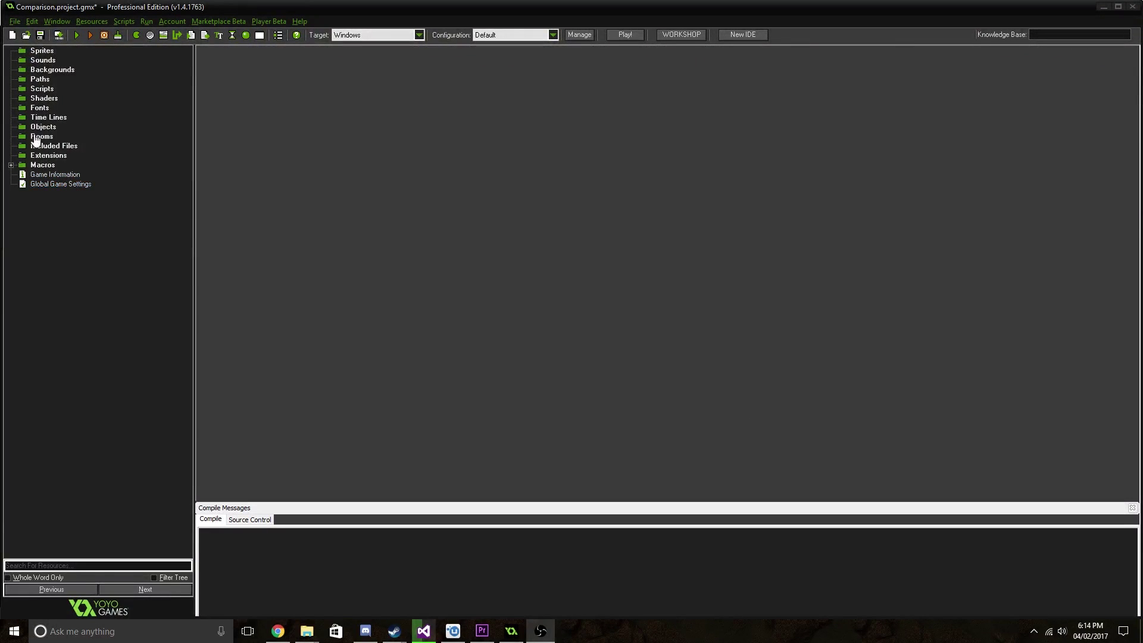
{"action": "right_click", "coordinate": [43, 127]}
{"action": "key", "text": "Escape"}
{"action": "right_click", "coordinate": [30, 125]}
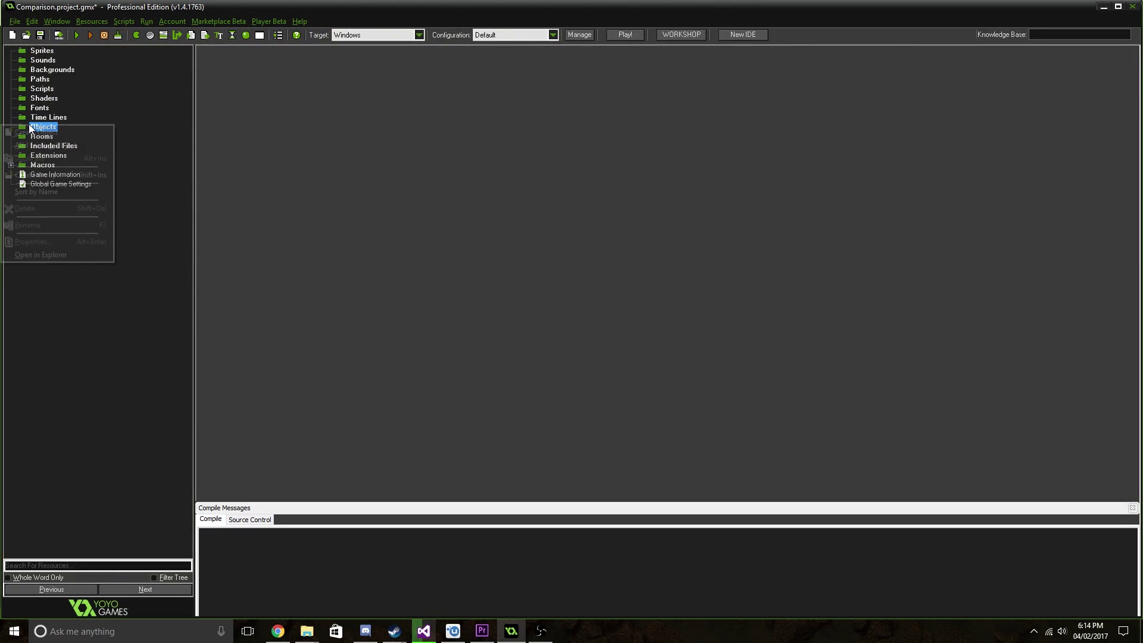
{"action": "key", "text": "Escape"}
Create a new sprite, look at its image loading dialog and blank sprite editor, and accept it without an image.
{"action": "right_click", "coordinate": [40, 52]}
{"action": "left_click", "coordinate": [42, 54]}
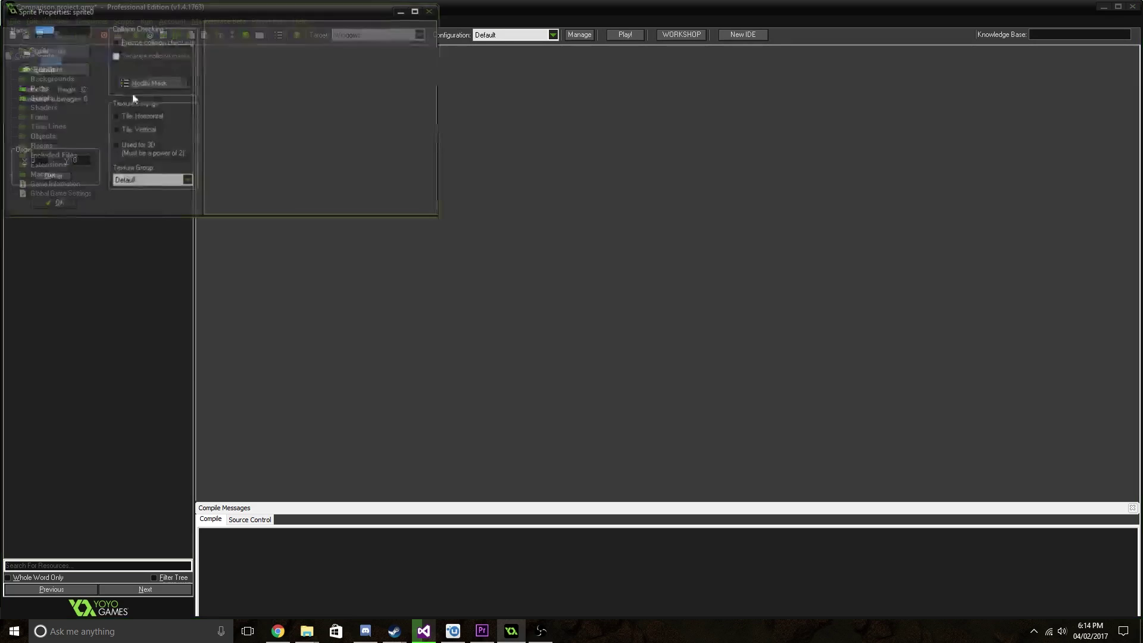
{"action": "left_click", "coordinate": [62, 51]}
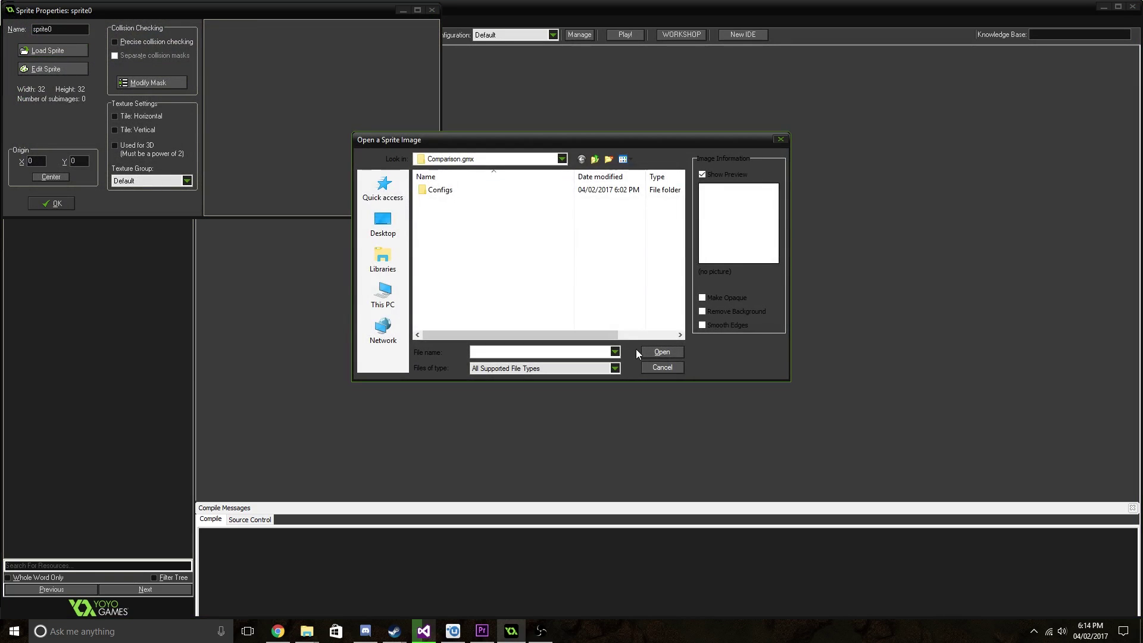
{"action": "left_click", "coordinate": [657, 368]}
{"action": "left_click", "coordinate": [69, 70]}
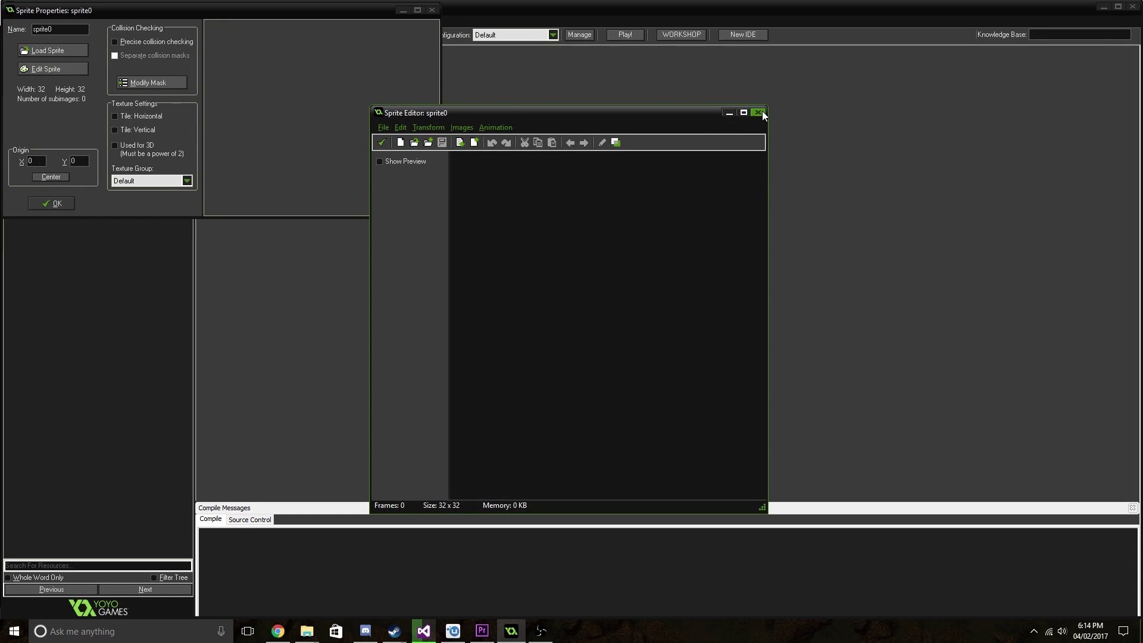
{"action": "left_click", "coordinate": [382, 142]}
{"action": "left_click", "coordinate": [54, 203]}
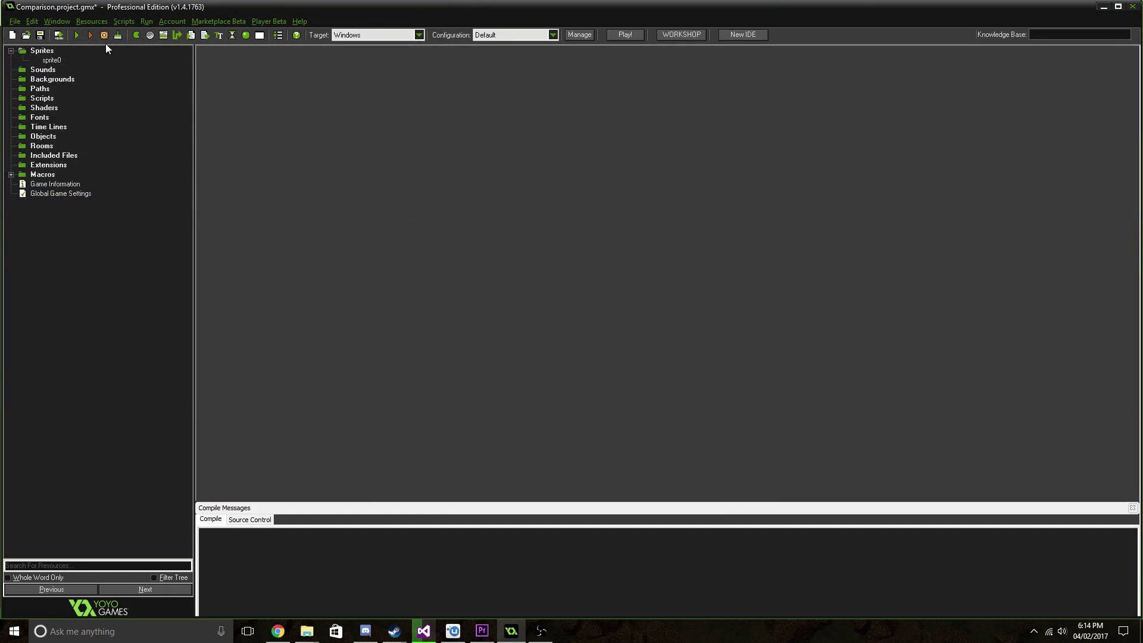
Create a new script containing draw_text and close the script editor.
{"action": "left_click", "coordinate": [192, 36]}
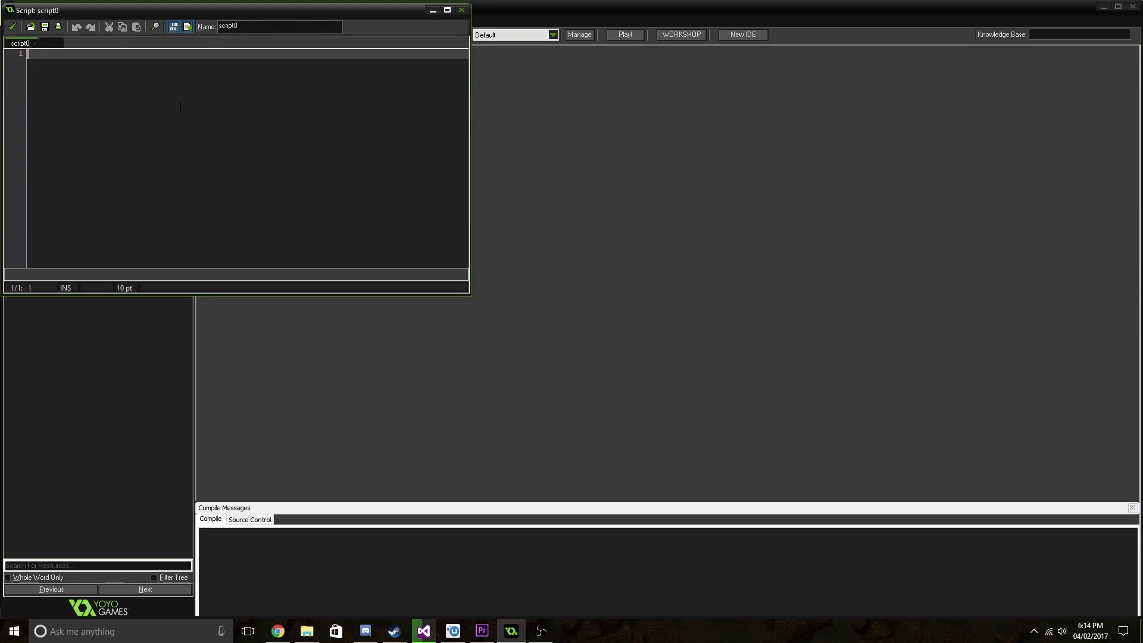
{"action": "type", "text": "dr"}
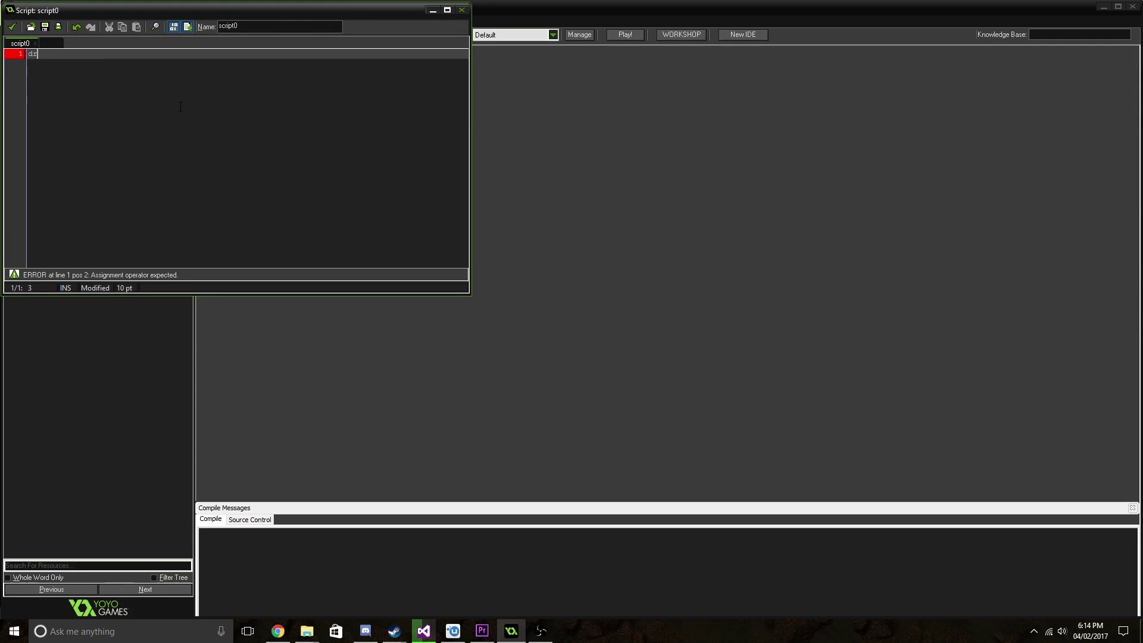
{"action": "type", "text": "aw_text"}
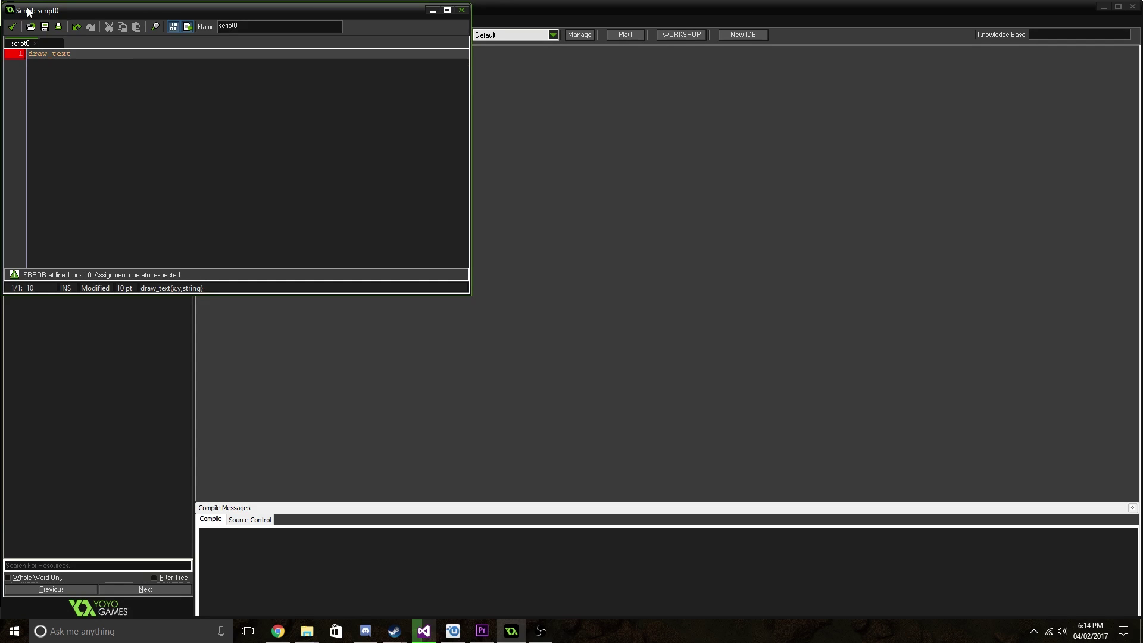
{"action": "left_click", "coordinate": [51, 309]}
Create a new object with the default name and add a Create event to it.
{"action": "left_click", "coordinate": [45, 147]}
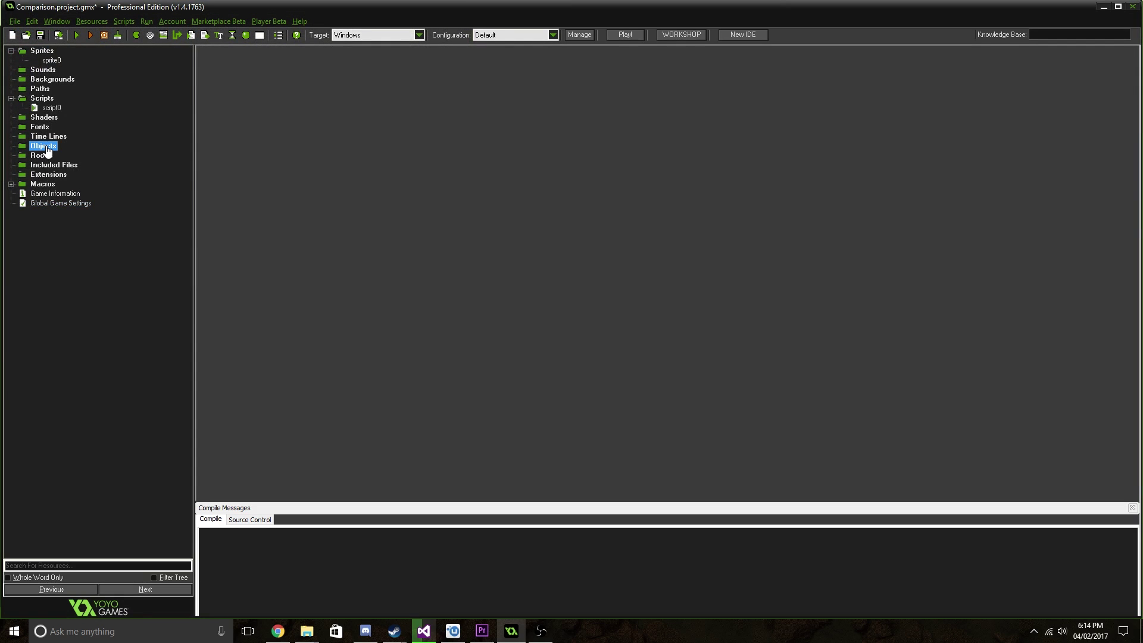
{"action": "right_click", "coordinate": [48, 149]}
{"action": "left_click", "coordinate": [44, 162]}
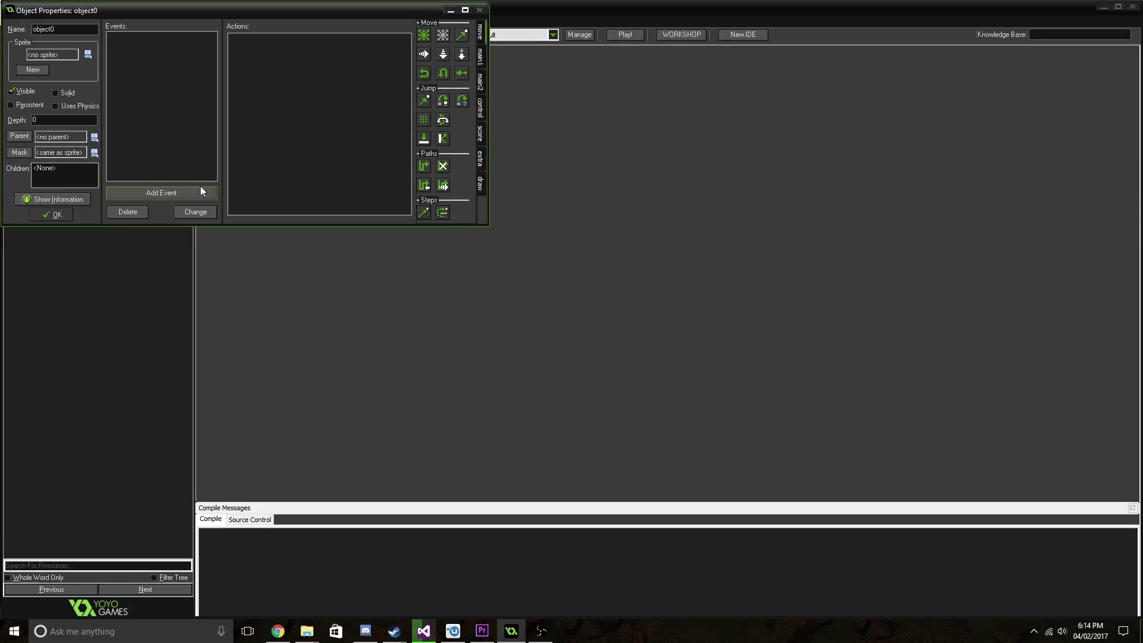
{"action": "left_click", "coordinate": [444, 118]}
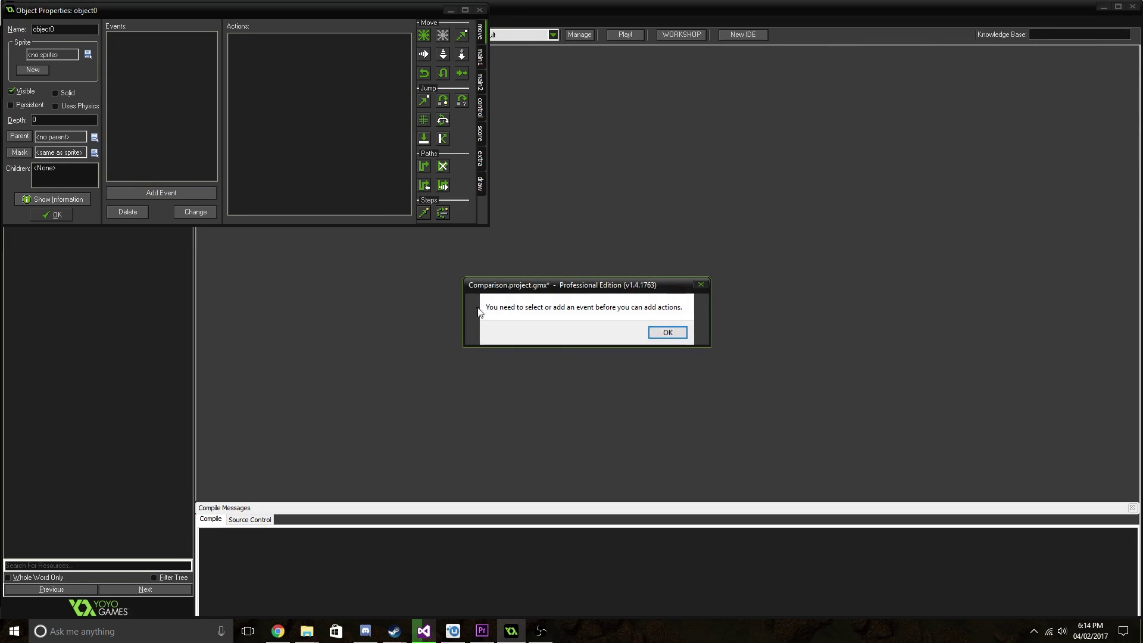
{"action": "key", "text": "Return"}
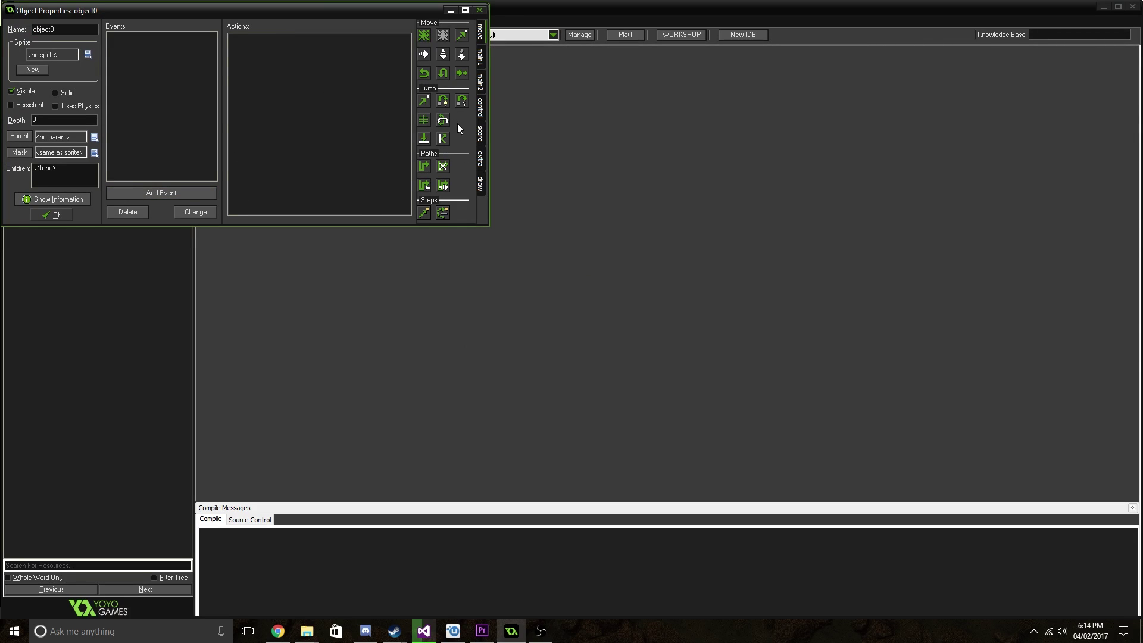
{"action": "left_click", "coordinate": [181, 196]}
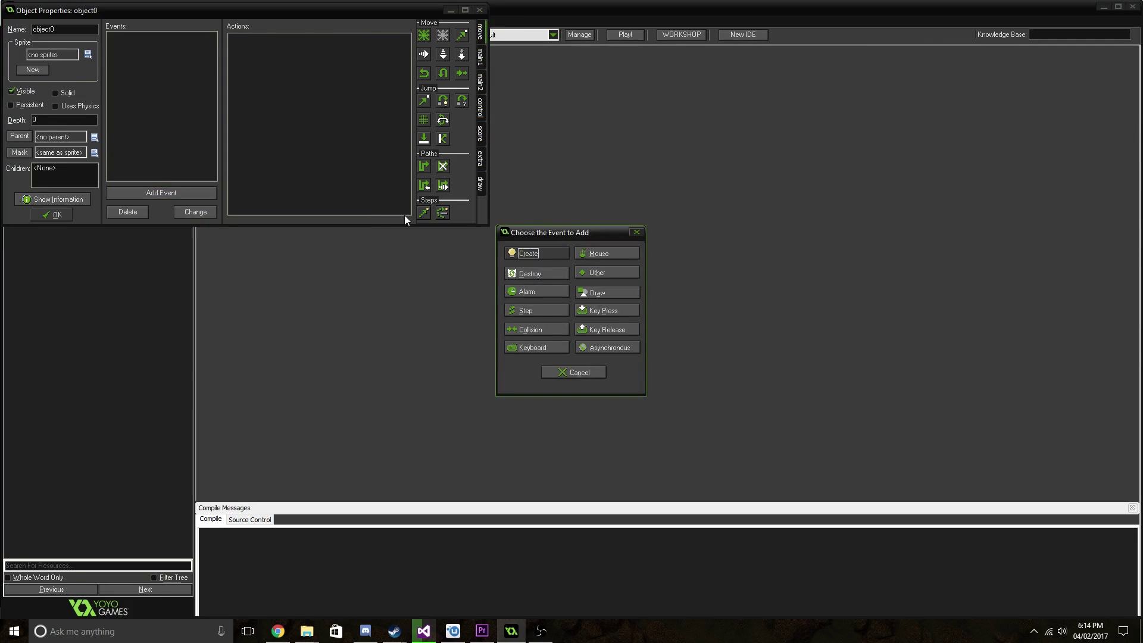
{"action": "left_click", "coordinate": [541, 256]}
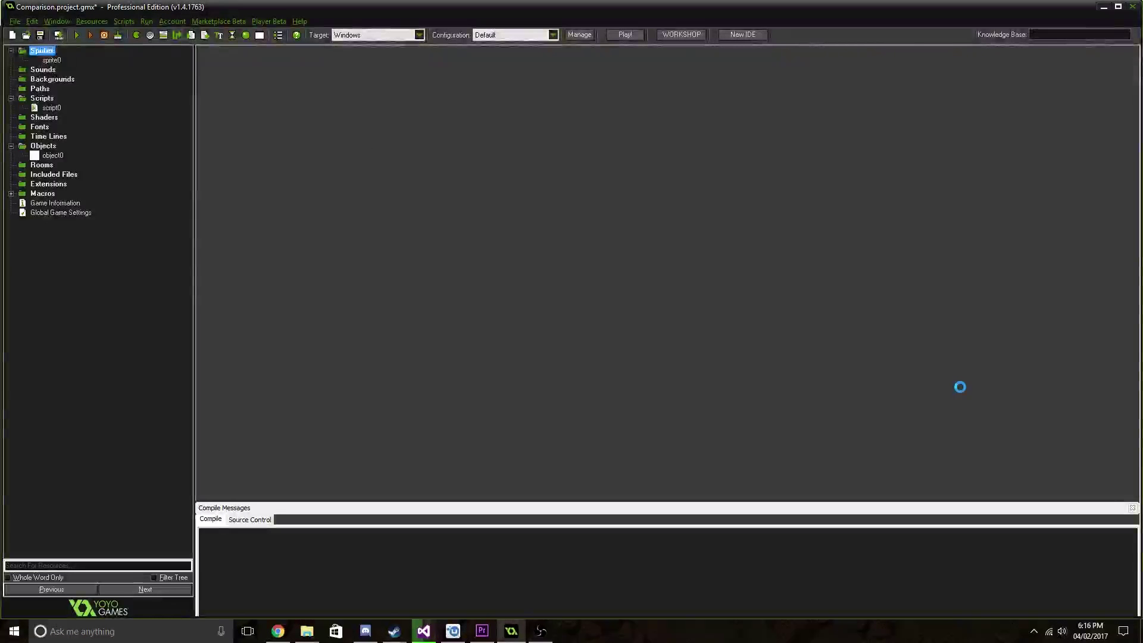
Browse the manual's Reference section, looking at Obsolete Functions, Game Assets and Push Notifications.
{"action": "left_click", "coordinate": [965, 67]}
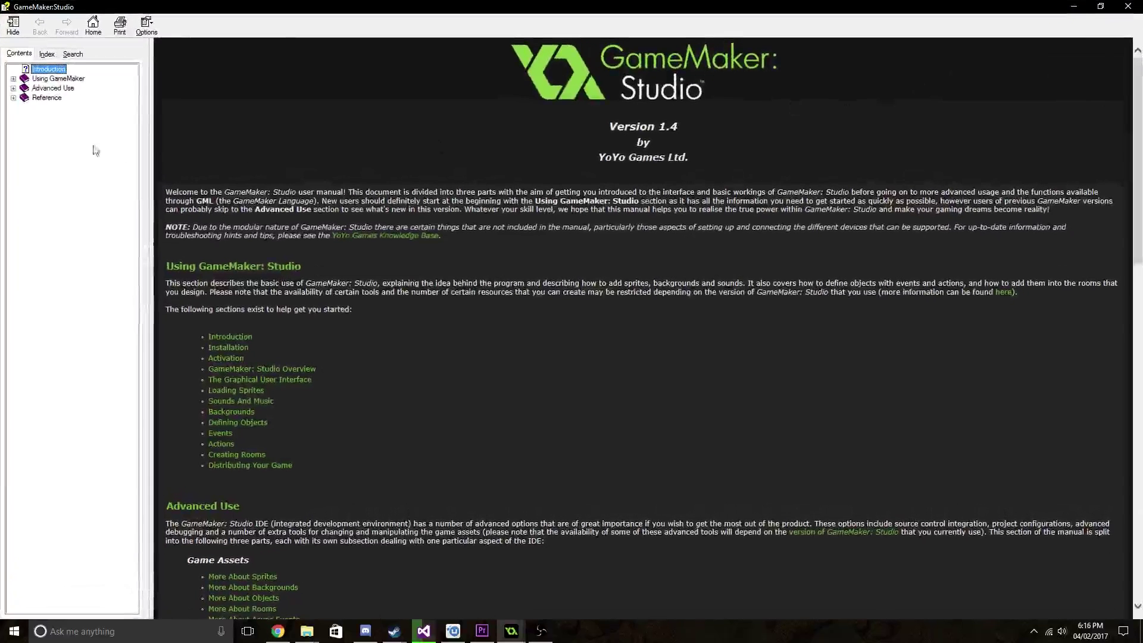
{"action": "left_click", "coordinate": [14, 98]}
{"action": "left_click", "coordinate": [25, 117]}
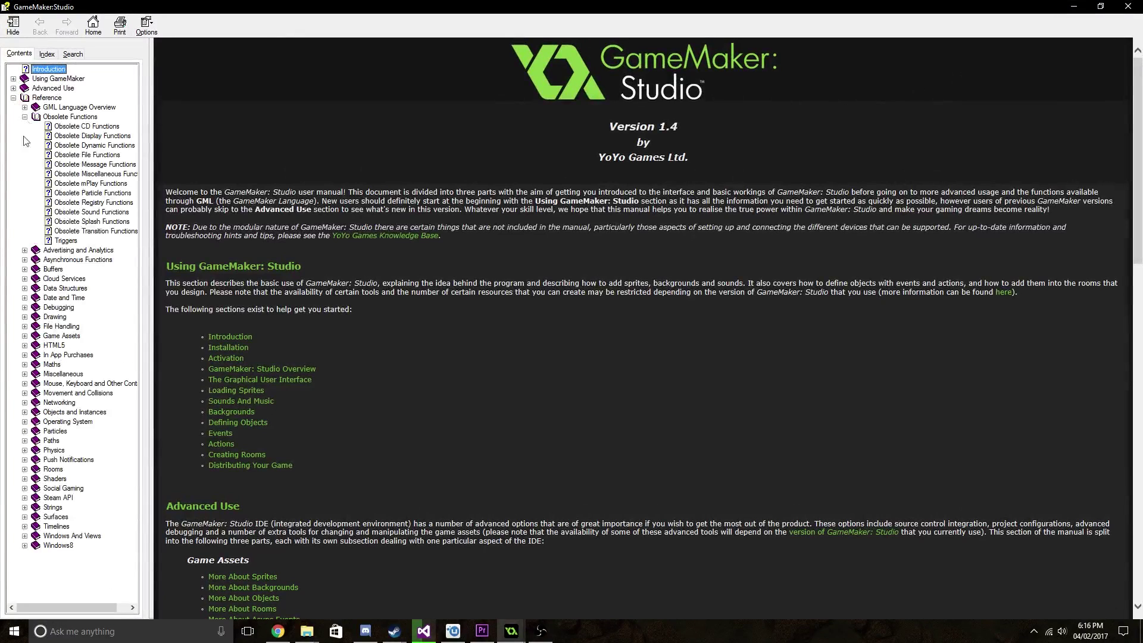
{"action": "left_click", "coordinate": [35, 356]}
{"action": "left_click", "coordinate": [50, 336]}
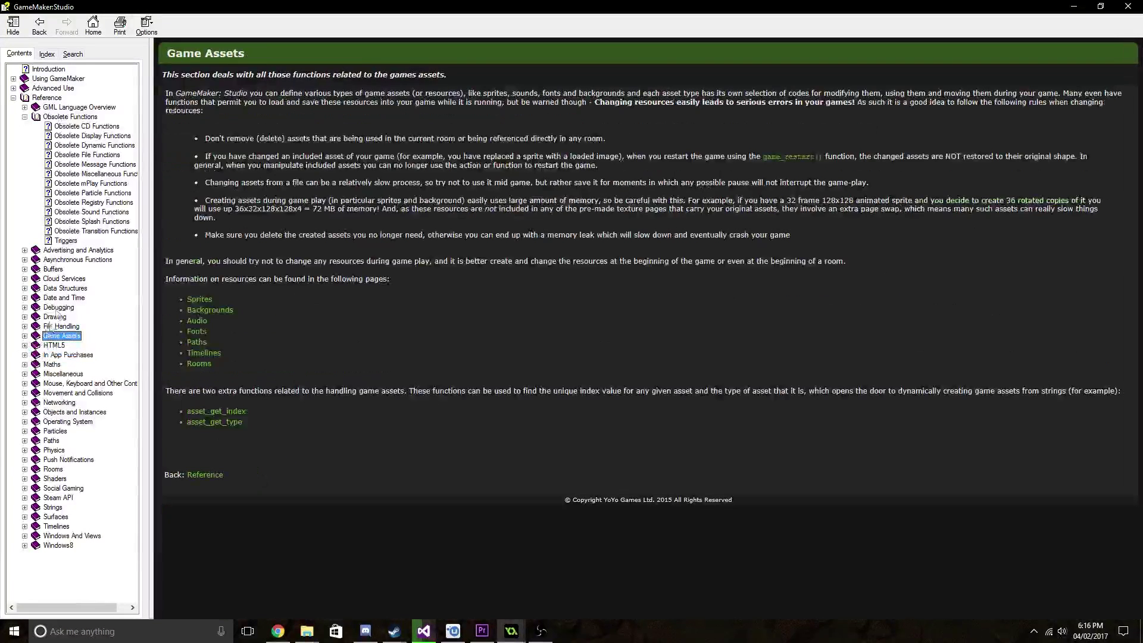
{"action": "left_click", "coordinate": [66, 459]}
Look up the manual pages for room_last, room_goto_previous and directory_destroy under Rooms and File Handling.
{"action": "left_click", "coordinate": [24, 470]}
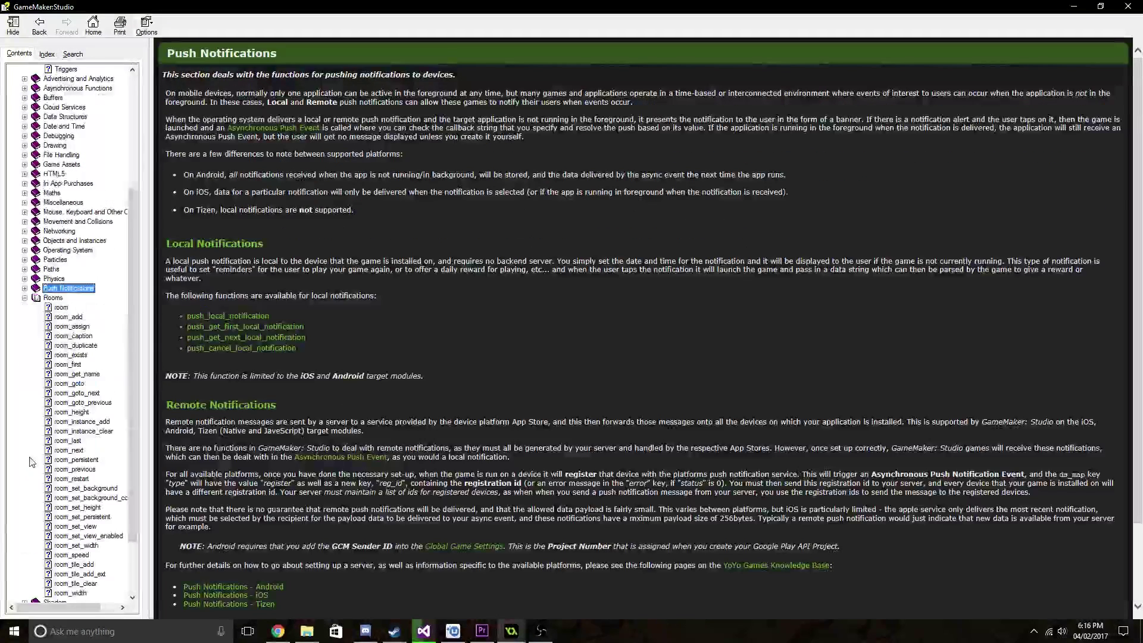
{"action": "left_click", "coordinate": [67, 440]}
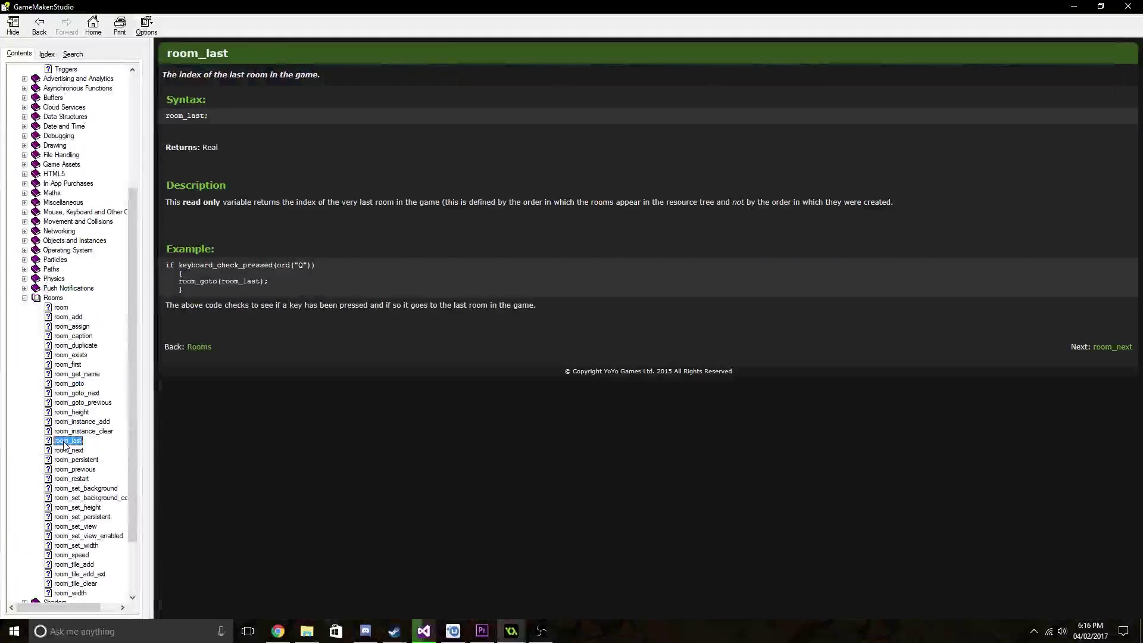
{"action": "left_click", "coordinate": [82, 403]}
{"action": "left_click", "coordinate": [25, 155]}
{"action": "left_click", "coordinate": [71, 191]}
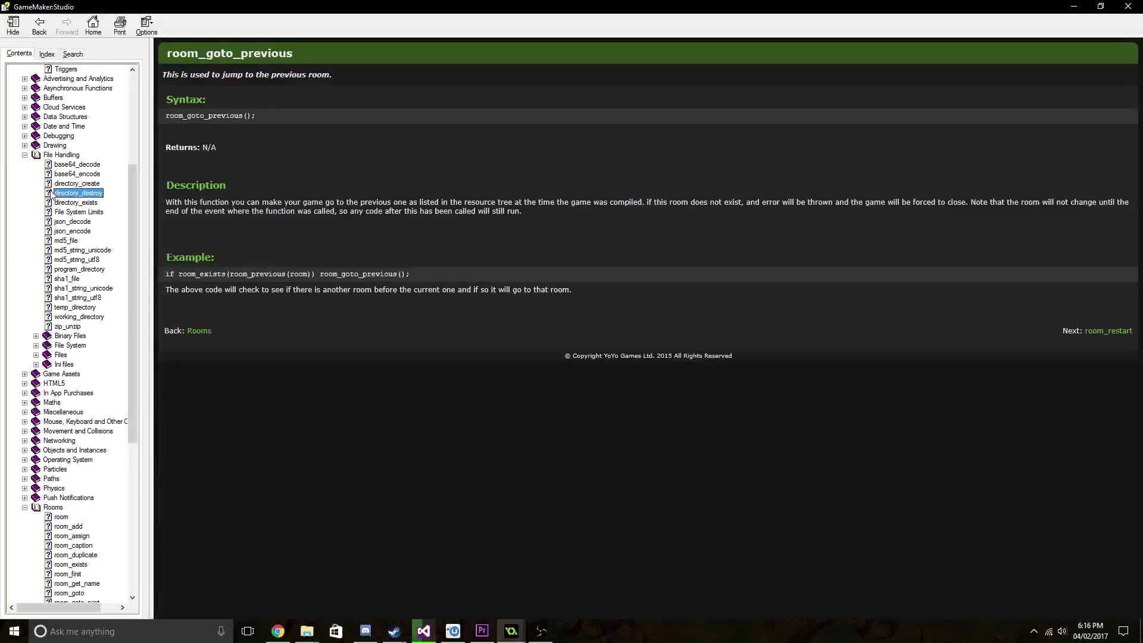
Search the manual for the keyword "noone".
{"action": "left_click", "coordinate": [47, 53]}
{"action": "left_click", "coordinate": [74, 54]}
{"action": "type", "text": "n"}
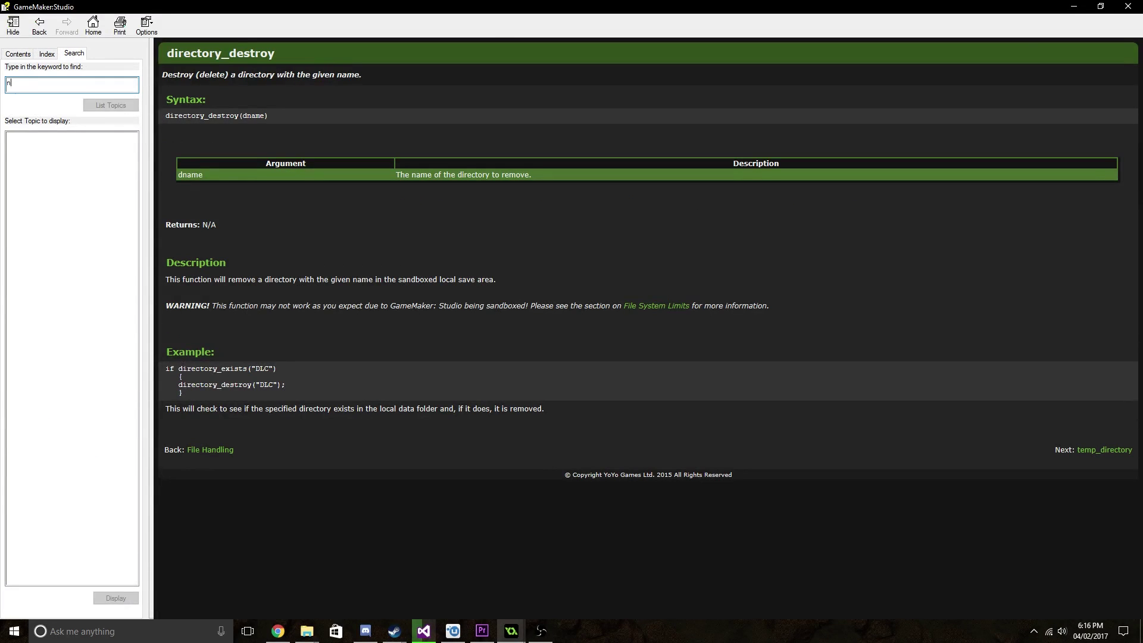
{"action": "type", "text": "oone"}
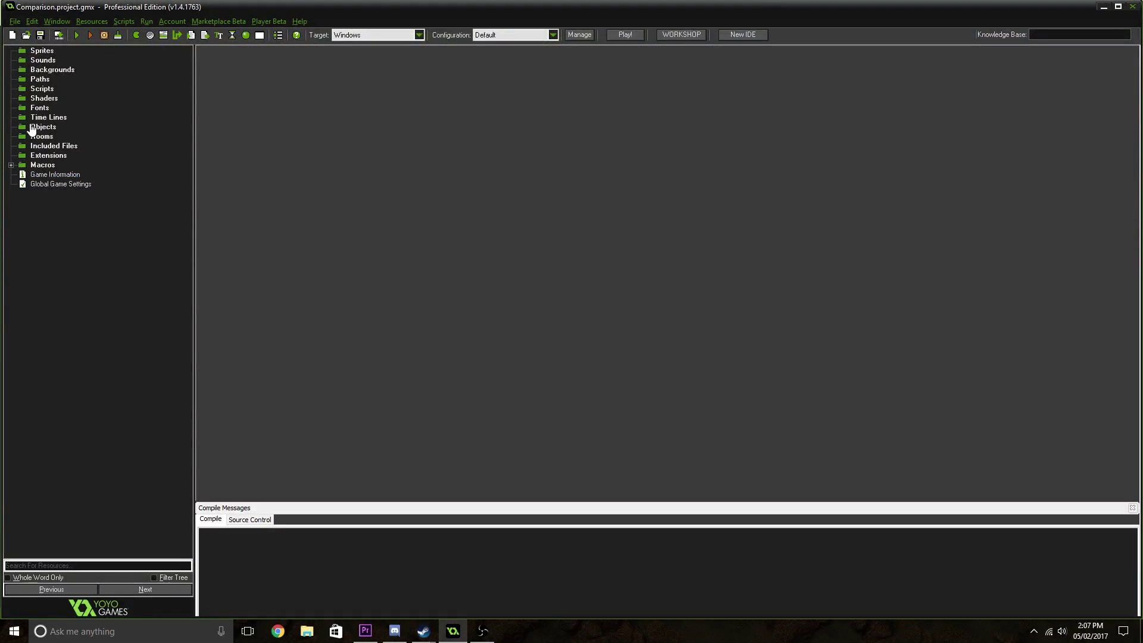
Create a new object named obj_test and give it a Create event.
{"action": "right_click", "coordinate": [31, 128]}
{"action": "left_click", "coordinate": [48, 127]}
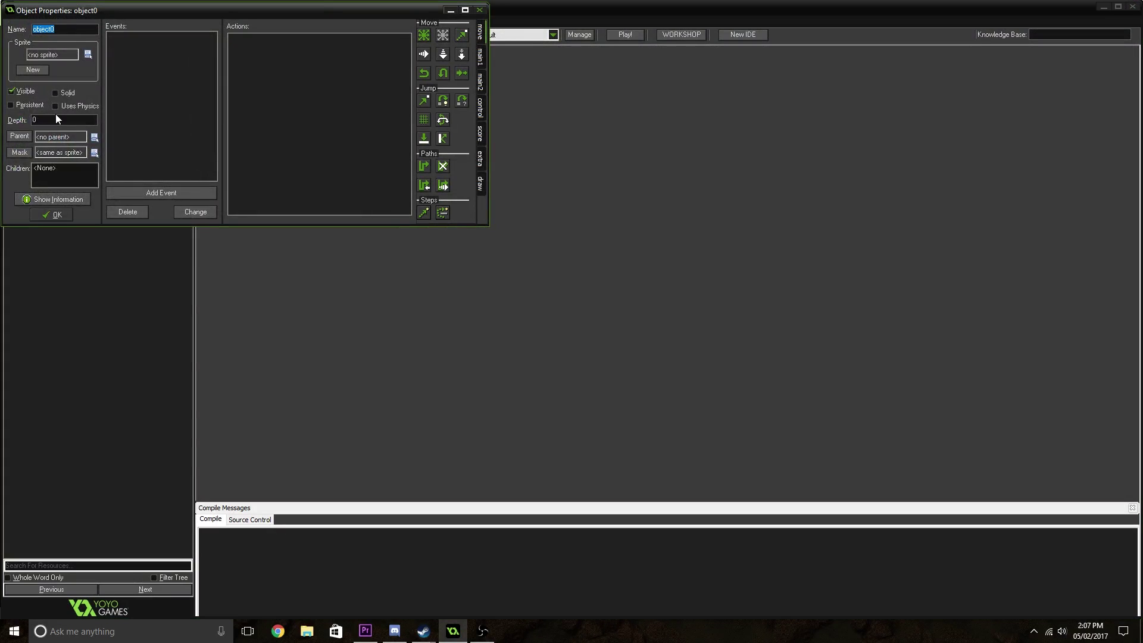
{"action": "type", "text": "obj"}
{"action": "left_click", "coordinate": [122, 191]}
{"action": "left_click", "coordinate": [539, 254]}
Add a code action to obj_test's Create event that sets video_var = false and is_good = true.
{"action": "left_click", "coordinate": [480, 107]}
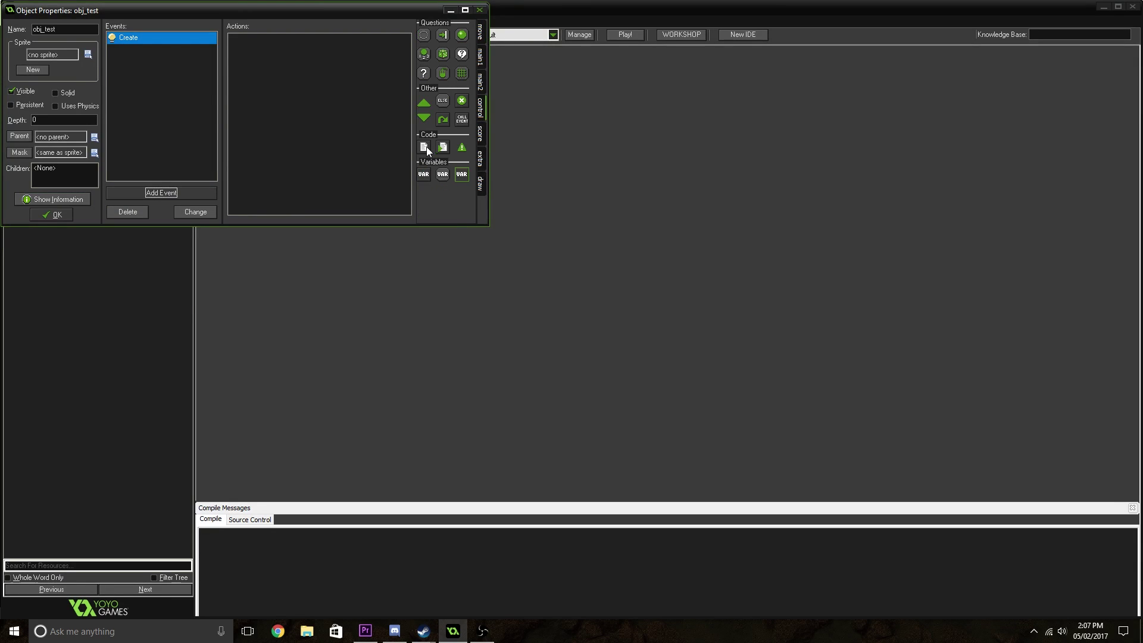
{"action": "left_click_drag", "start_coordinate": [426, 147], "coordinate": [368, 172]}
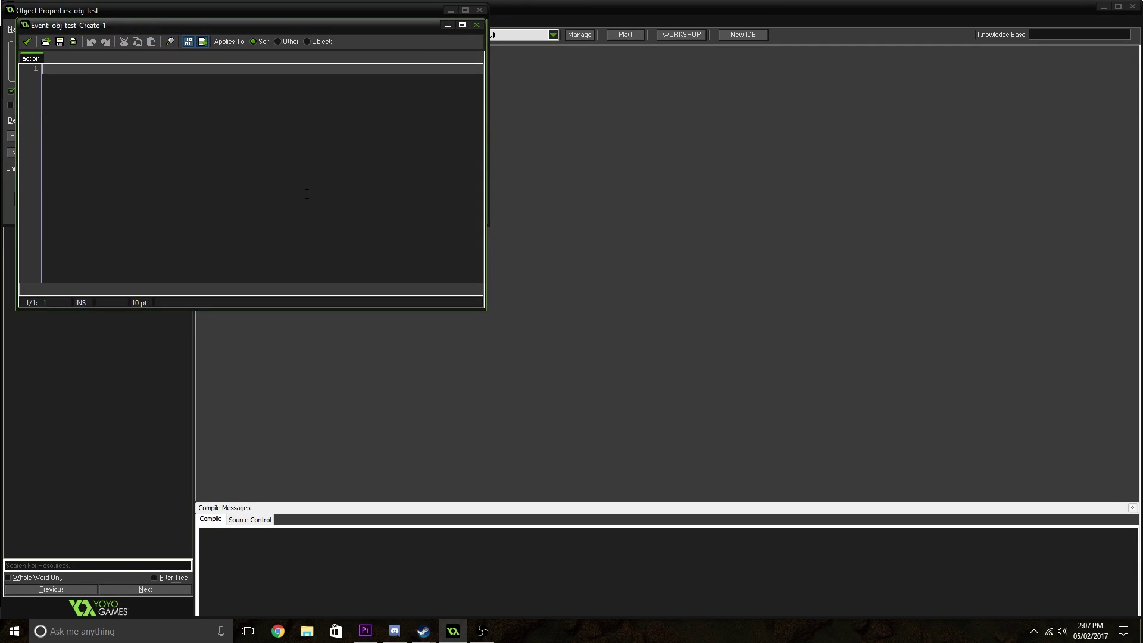
{"action": "type", "text": "video_var "}
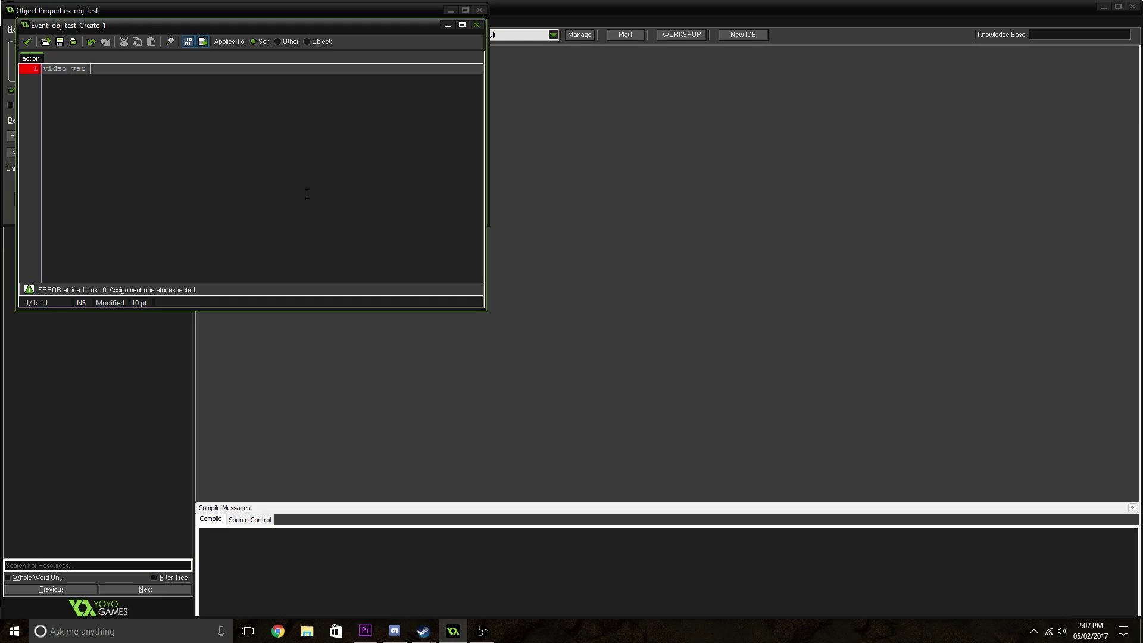
{"action": "type", "text": "= false;"}
{"action": "key", "text": "Return"}
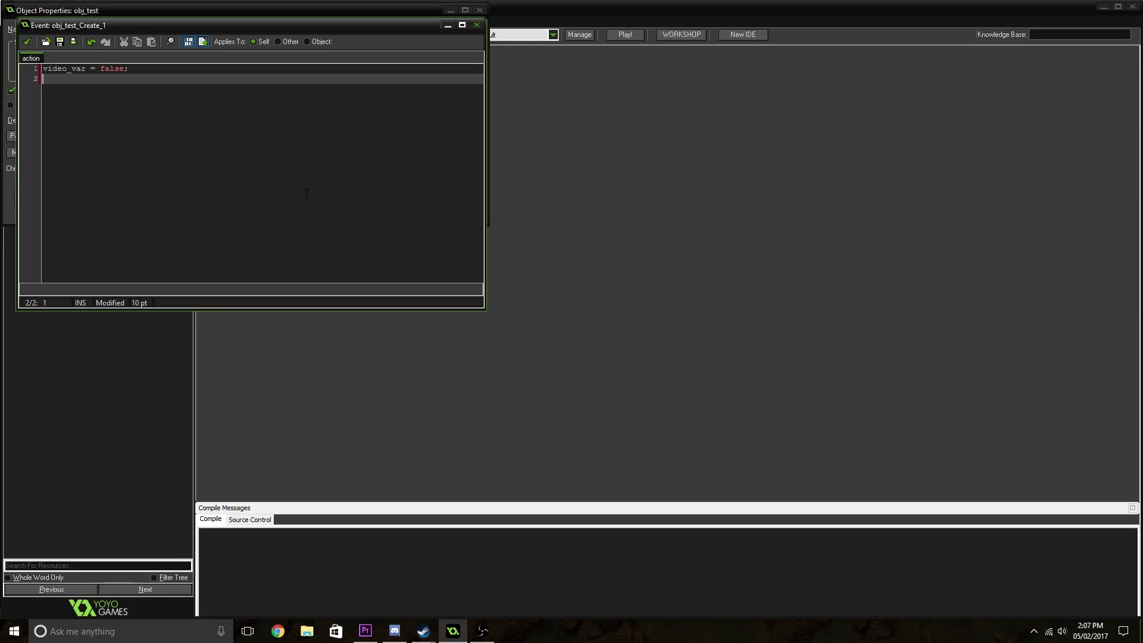
{"action": "type", "text": "is_good ="}
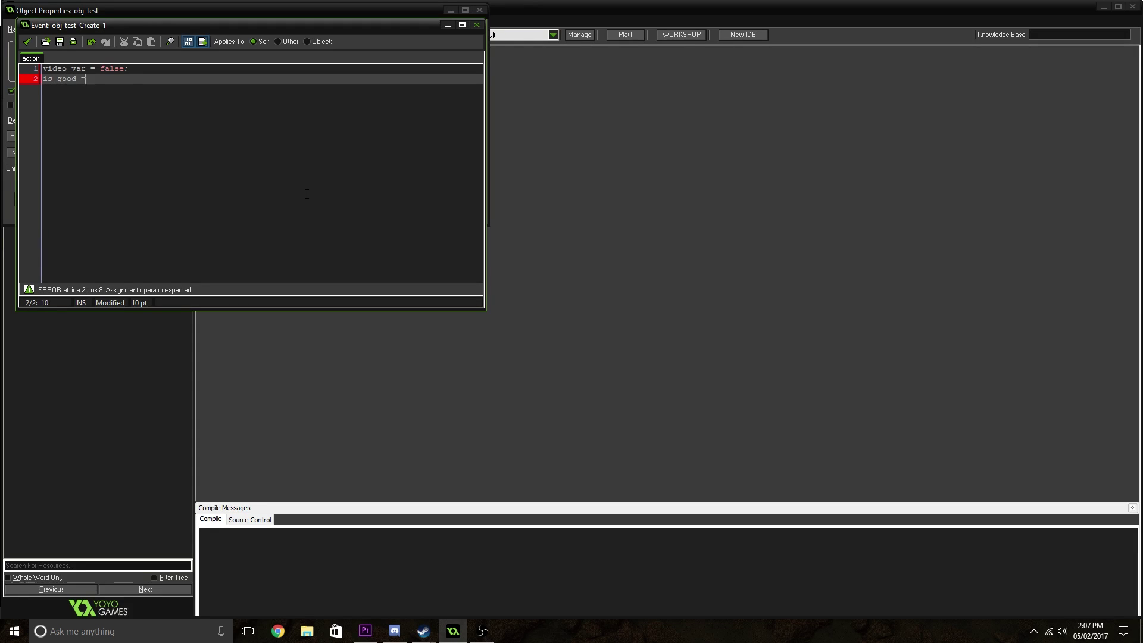
{"action": "type", "text": " true"}
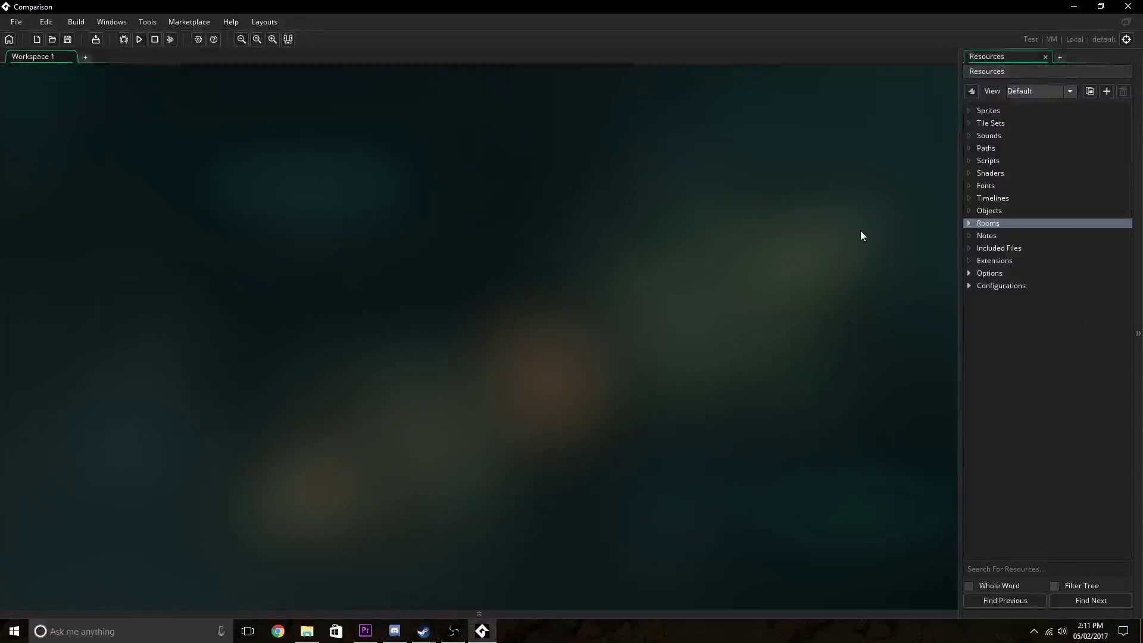
Open room0 in the room editor of the GameMaker Studio 2 project Comparison.
{"action": "left_click", "coordinate": [971, 226]}
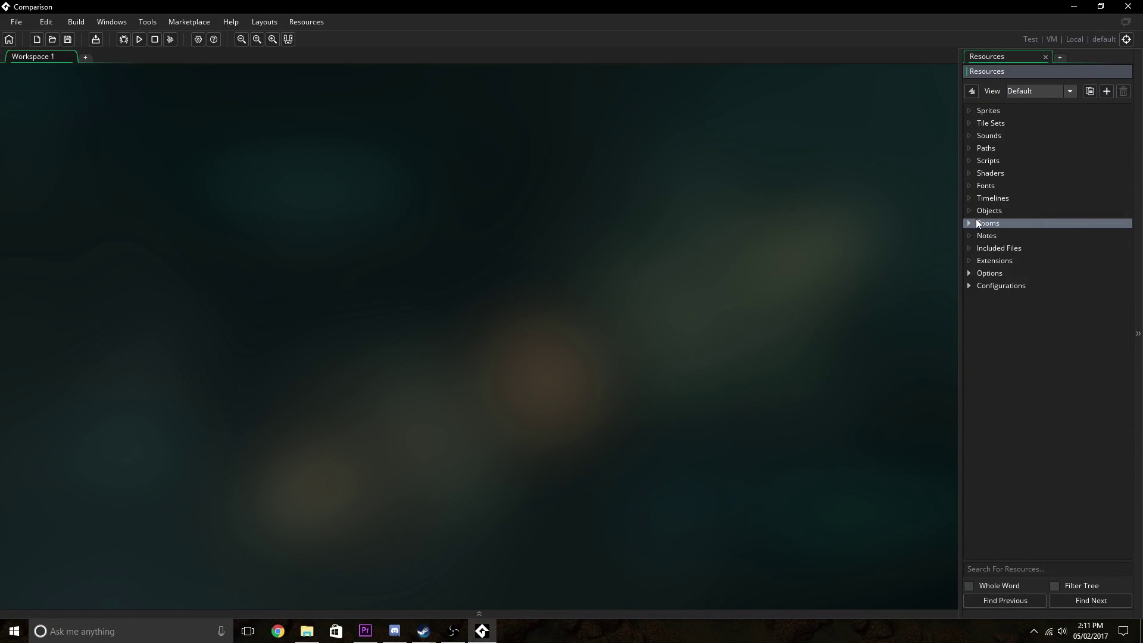
{"action": "left_click", "coordinate": [968, 224]}
{"action": "double_click", "coordinate": [994, 241]}
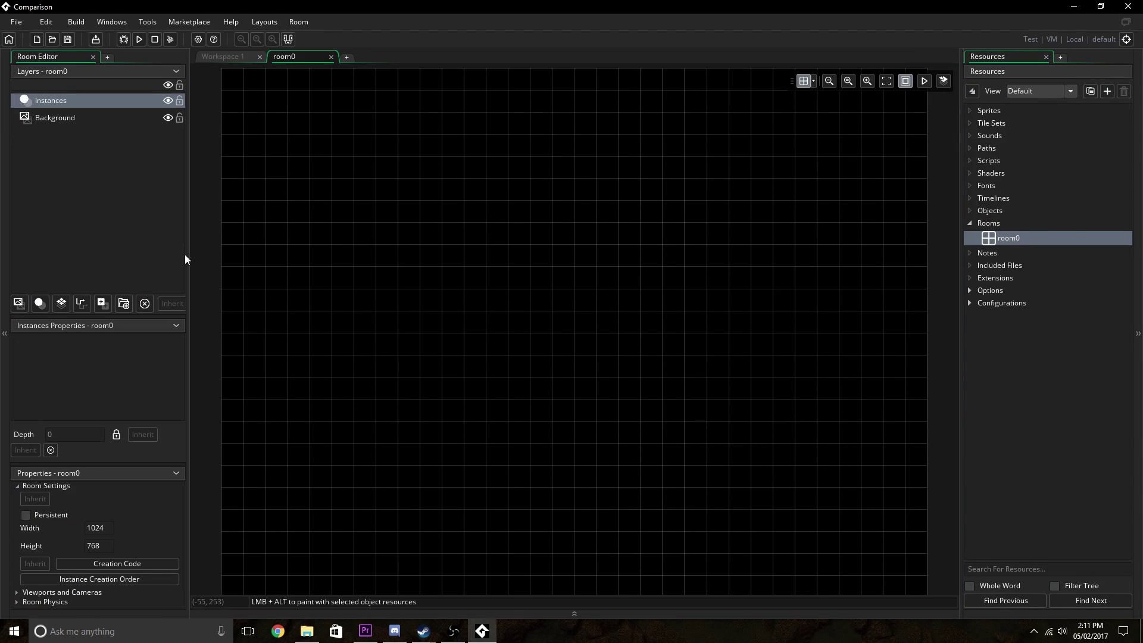
Create a new object named obj_game.
{"action": "left_click", "coordinate": [997, 208]}
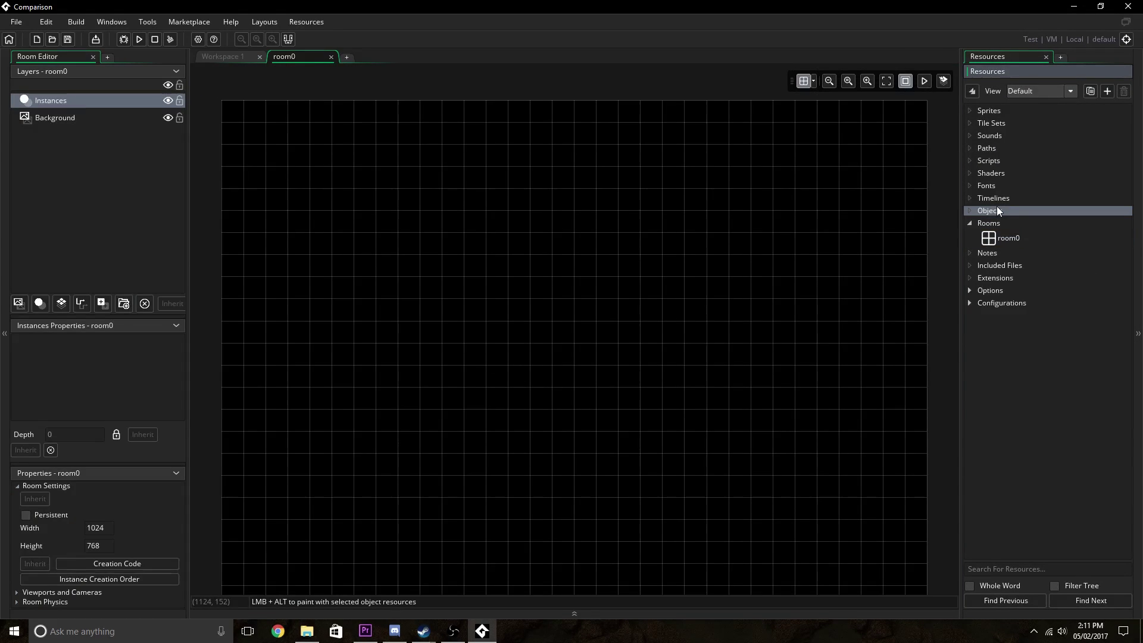
{"action": "right_click", "coordinate": [996, 209]}
{"action": "left_click", "coordinate": [998, 213]}
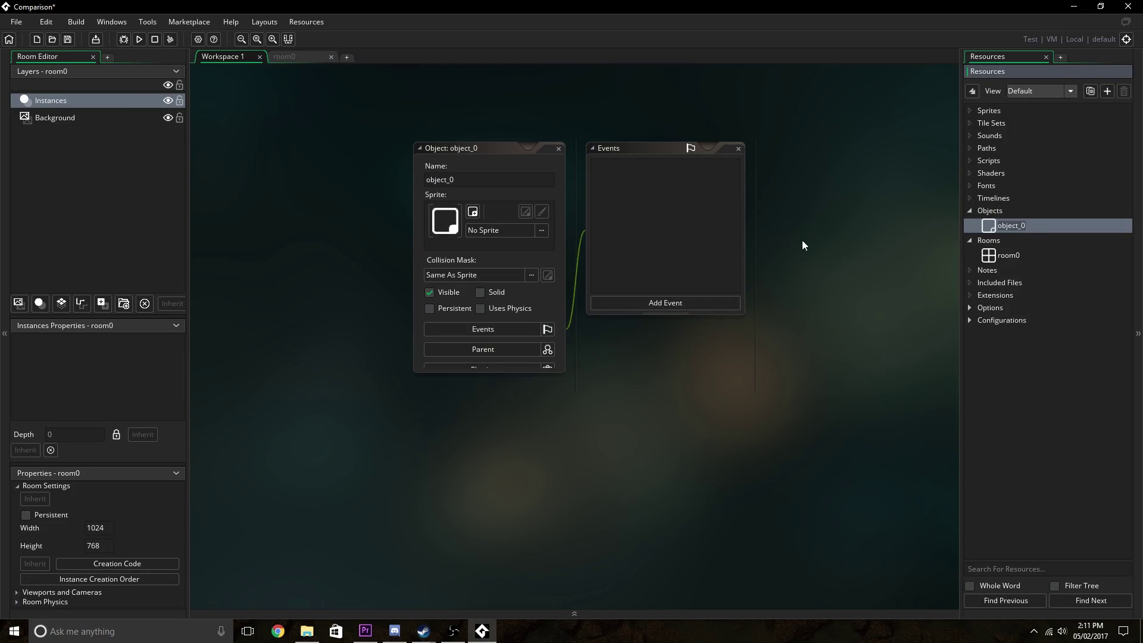
{"action": "left_click", "coordinate": [517, 174]}
{"action": "type", "text": "obj"}
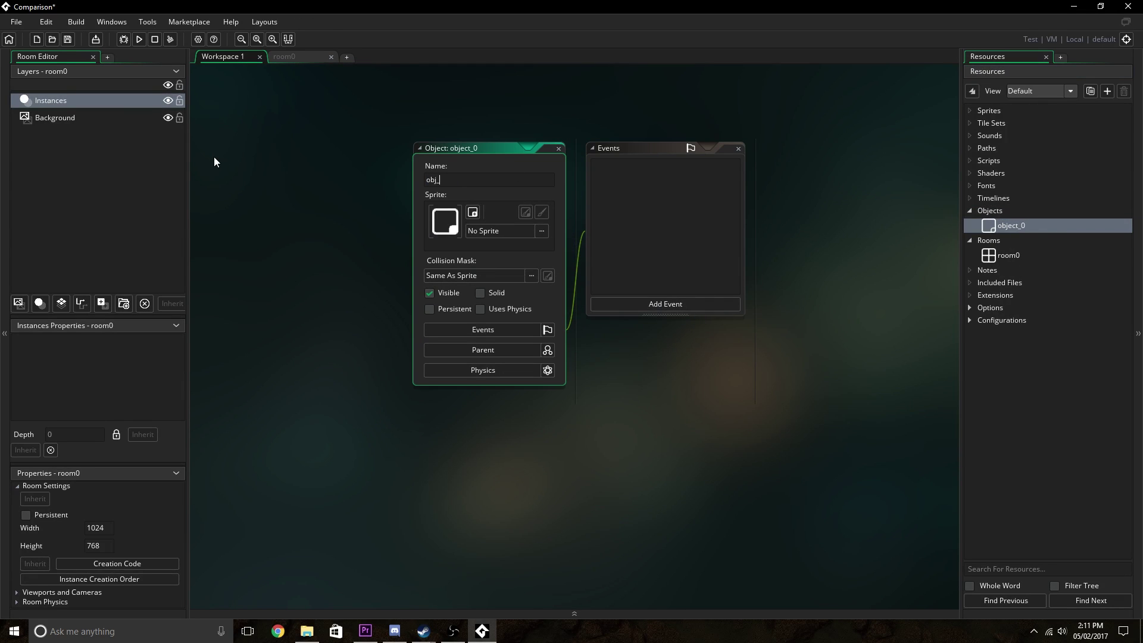
{"action": "key", "text": "Return"}
Create a new sprite in the project and open its image for editing.
{"action": "left_click", "coordinate": [658, 304]}
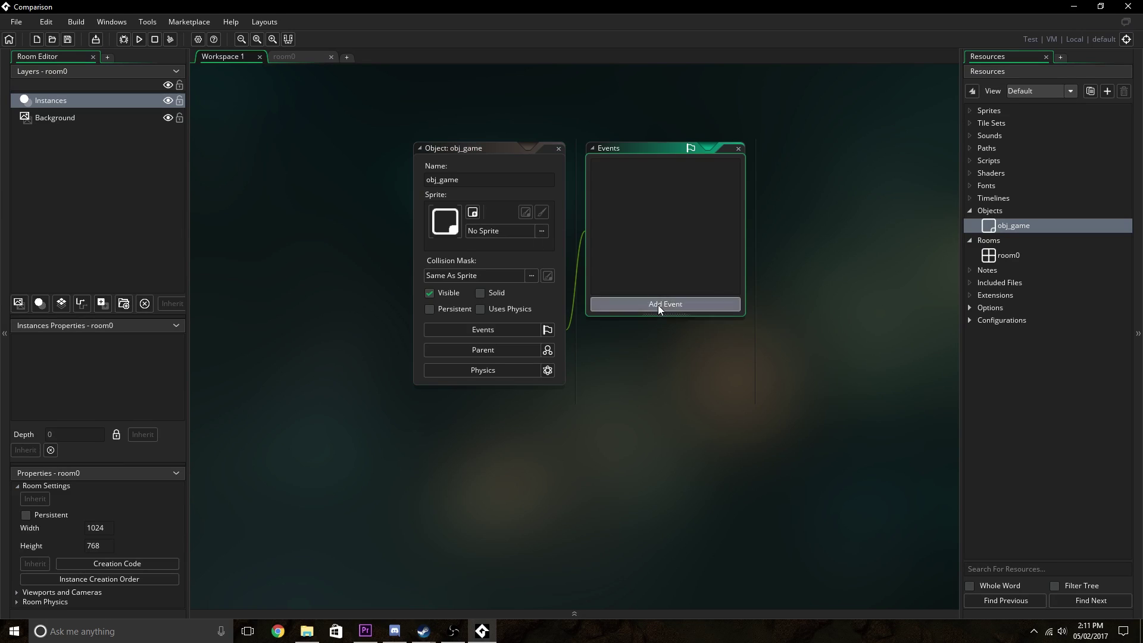
{"action": "left_click", "coordinate": [994, 106]}
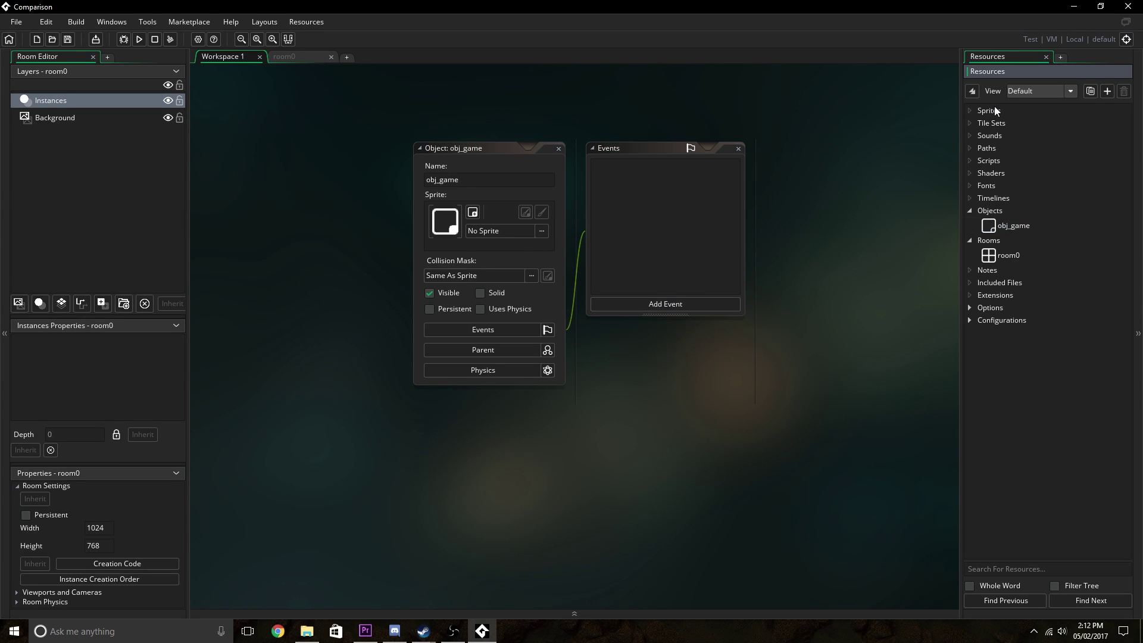
{"action": "right_click", "coordinate": [994, 109]}
{"action": "left_click", "coordinate": [1007, 114]}
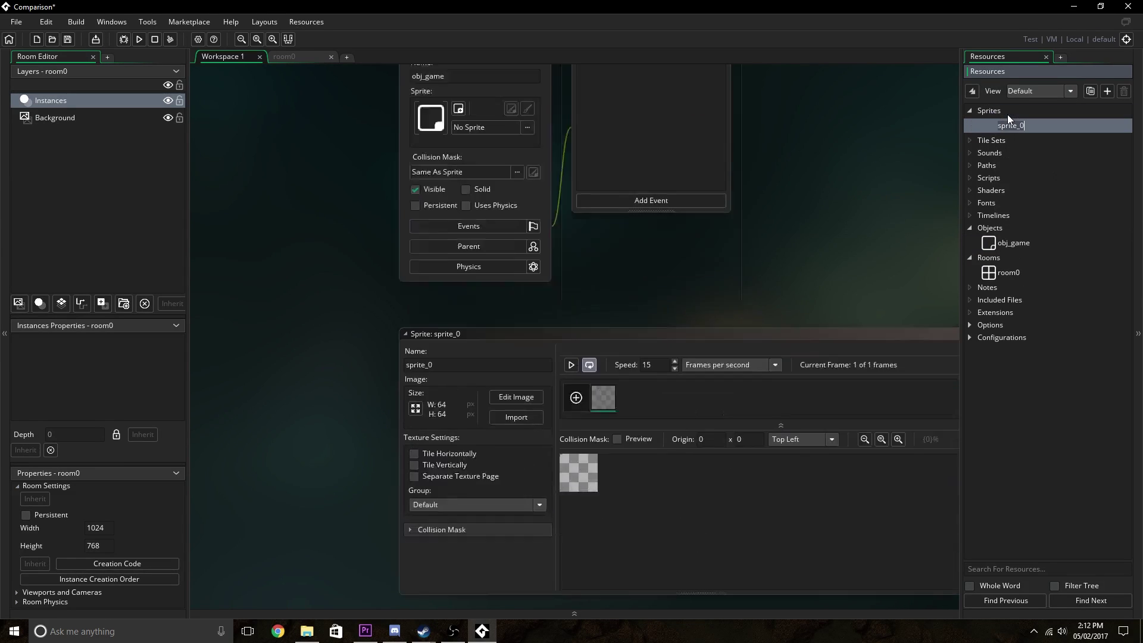
{"action": "left_click", "coordinate": [451, 230]}
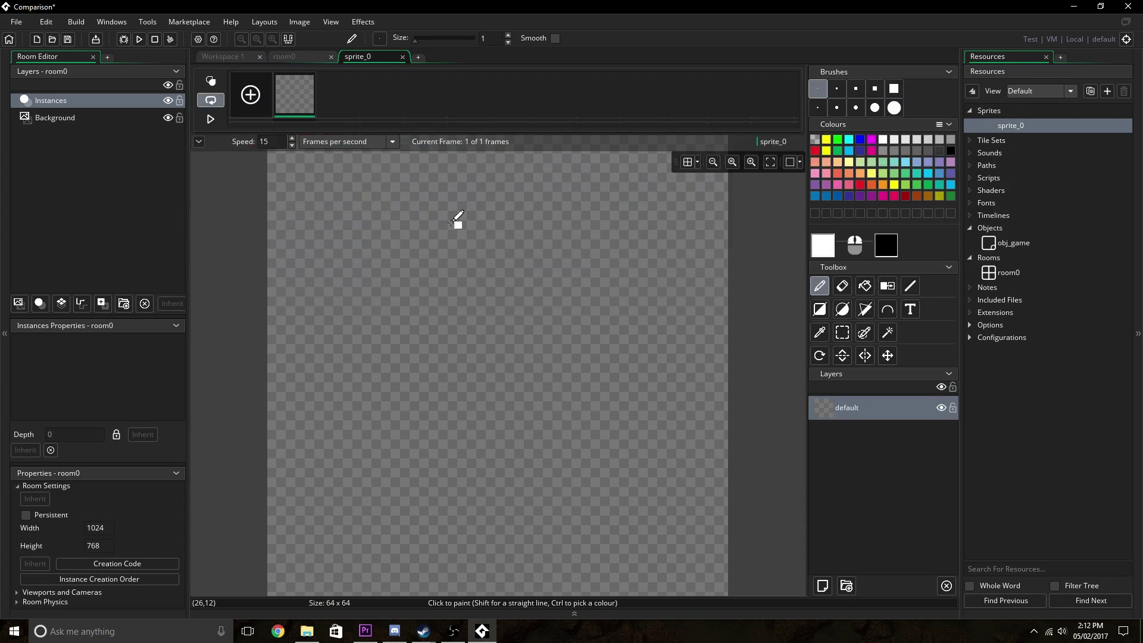
Scribble several overlapping freehand white curves with the Pencil across the sprite's 64 x 64 canvas.
{"action": "left_click_drag", "start_coordinate": [450, 225], "coordinate": [689, 295]}
{"action": "mouse_move", "coordinate": [660, 238]}
{"action": "left_mouse_down"}
{"action": "mouse_move", "coordinate": [566, 319]}
{"action": "mouse_move", "coordinate": [518, 381]}
{"action": "left_mouse_up"}
{"action": "left_click_drag", "start_coordinate": [271, 441], "coordinate": [506, 393]}
{"action": "left_click_drag", "start_coordinate": [271, 322], "coordinate": [619, 435]}
{"action": "mouse_move", "coordinate": [685, 497]}
{"action": "left_mouse_down"}
{"action": "mouse_move", "coordinate": [724, 535]}
{"action": "mouse_move", "coordinate": [583, 548]}
{"action": "mouse_move", "coordinate": [702, 513]}
{"action": "left_mouse_up"}
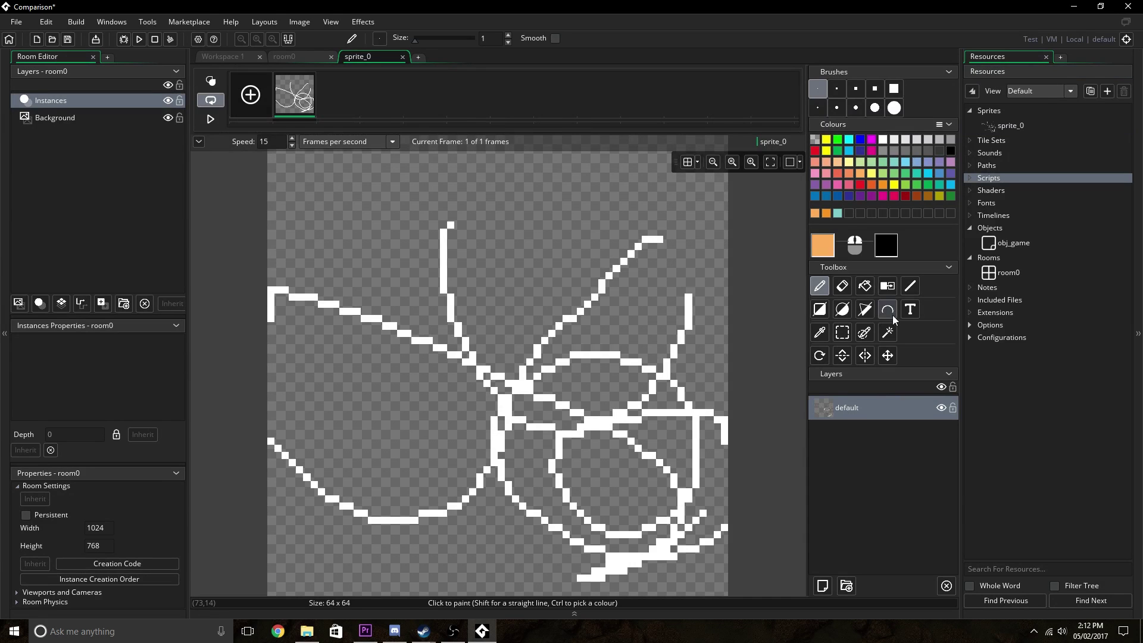
{"action": "left_click", "coordinate": [864, 309]}
Assign sprite_0 as the sprite of obj_game and open room0.
{"action": "double_click", "coordinate": [999, 244]}
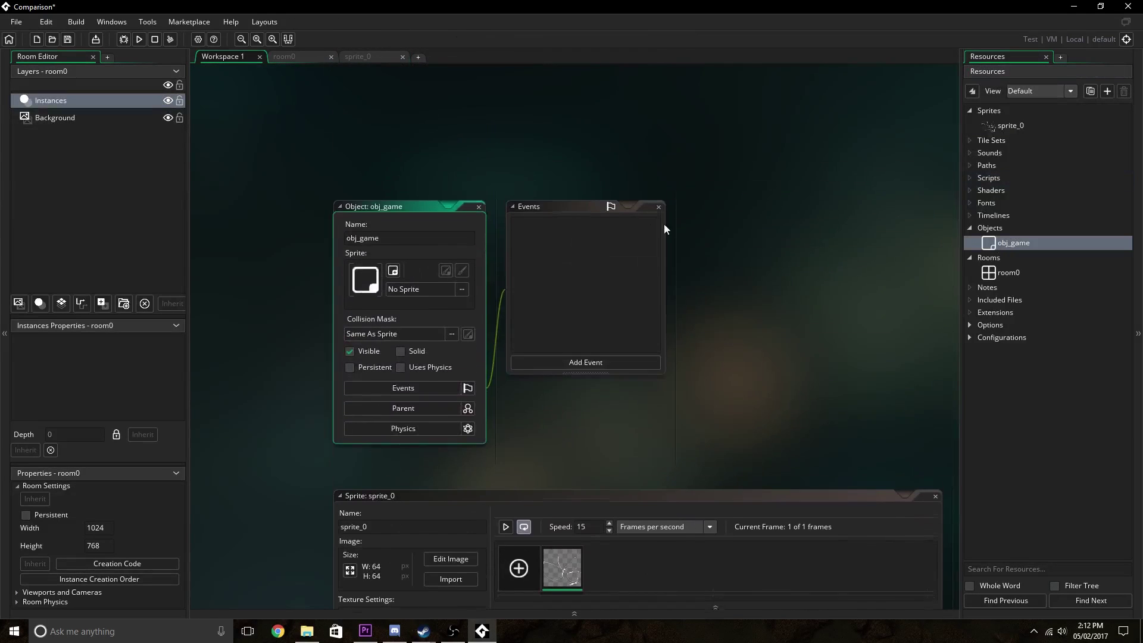
{"action": "left_click", "coordinate": [420, 297]}
{"action": "left_click", "coordinate": [574, 332]}
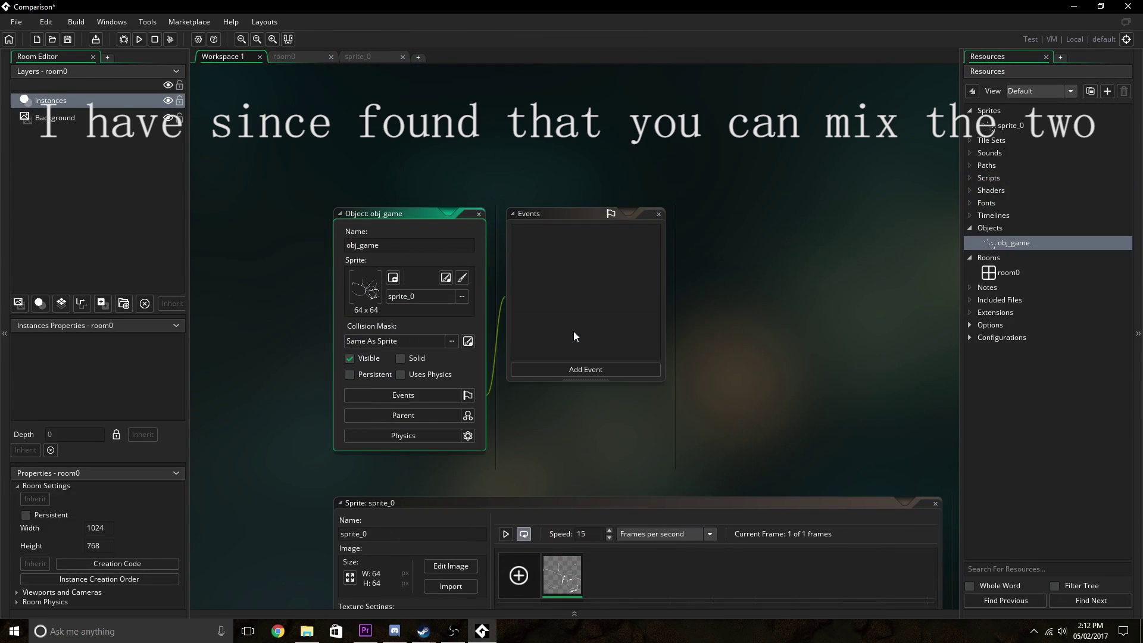
{"action": "left_click", "coordinate": [988, 272]}
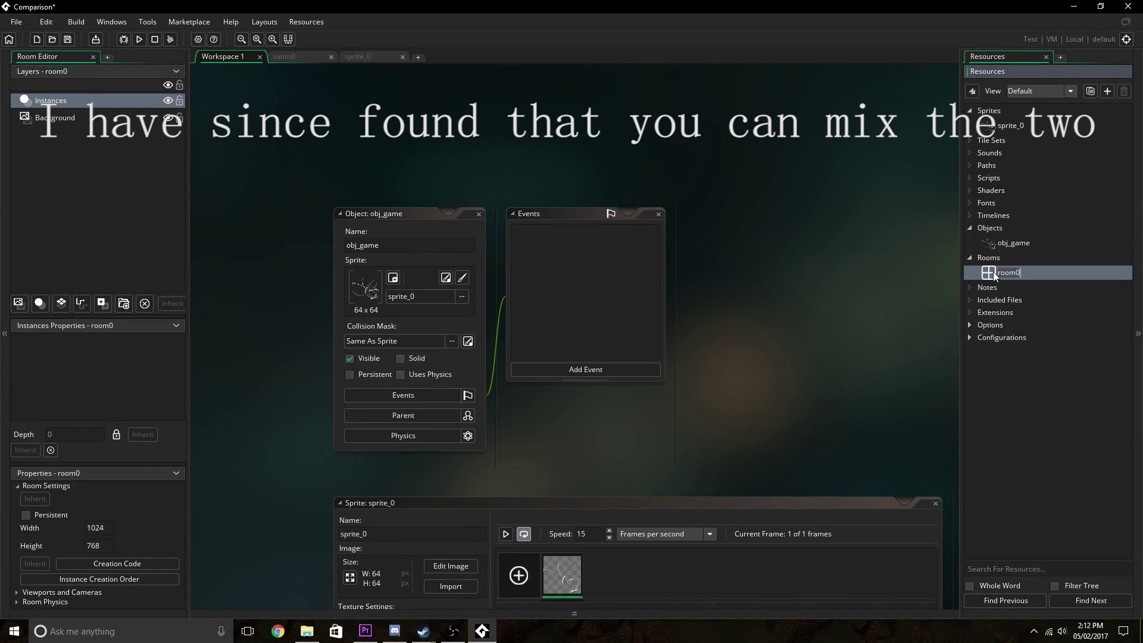
{"action": "double_click", "coordinate": [991, 274]}
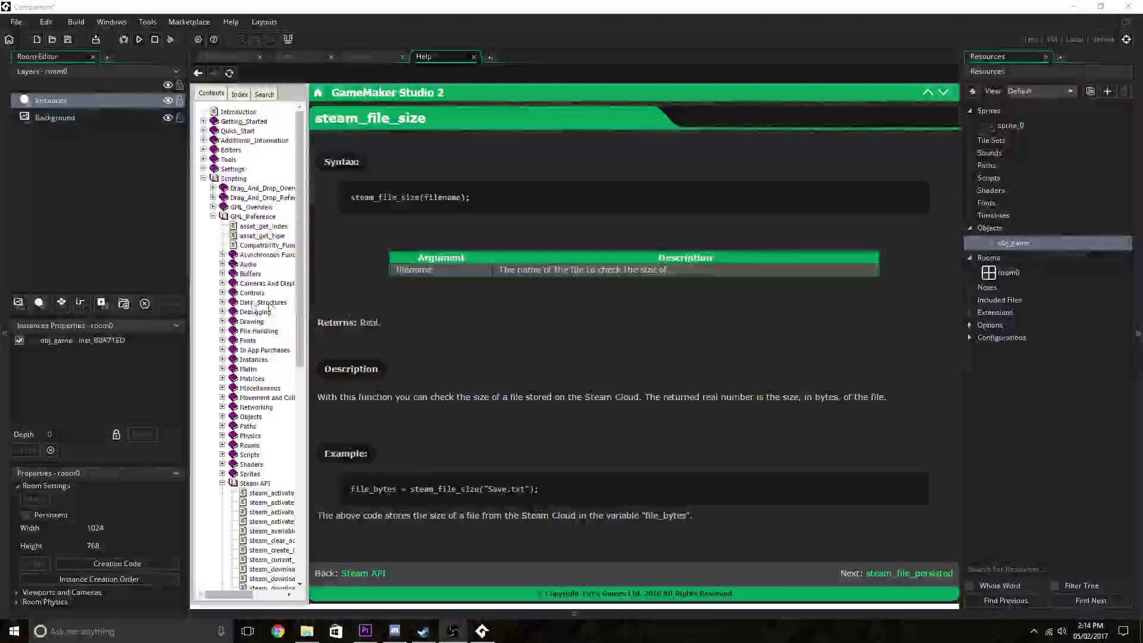
Read the manual's Steam API entries for steam_activate_overlay_browser and steam_current_game_language.
{"action": "left_click", "coordinate": [254, 359]}
{"action": "left_click", "coordinate": [272, 501]}
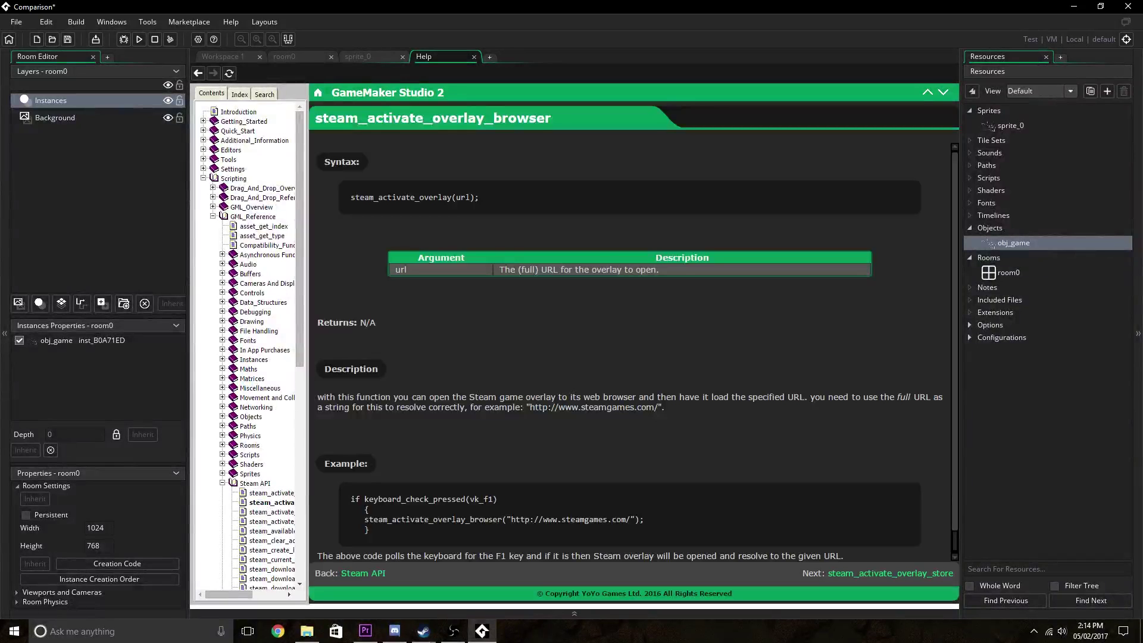
{"action": "scroll", "coordinate": [418, 444], "scroll_direction": "down", "scroll_amount": 1}
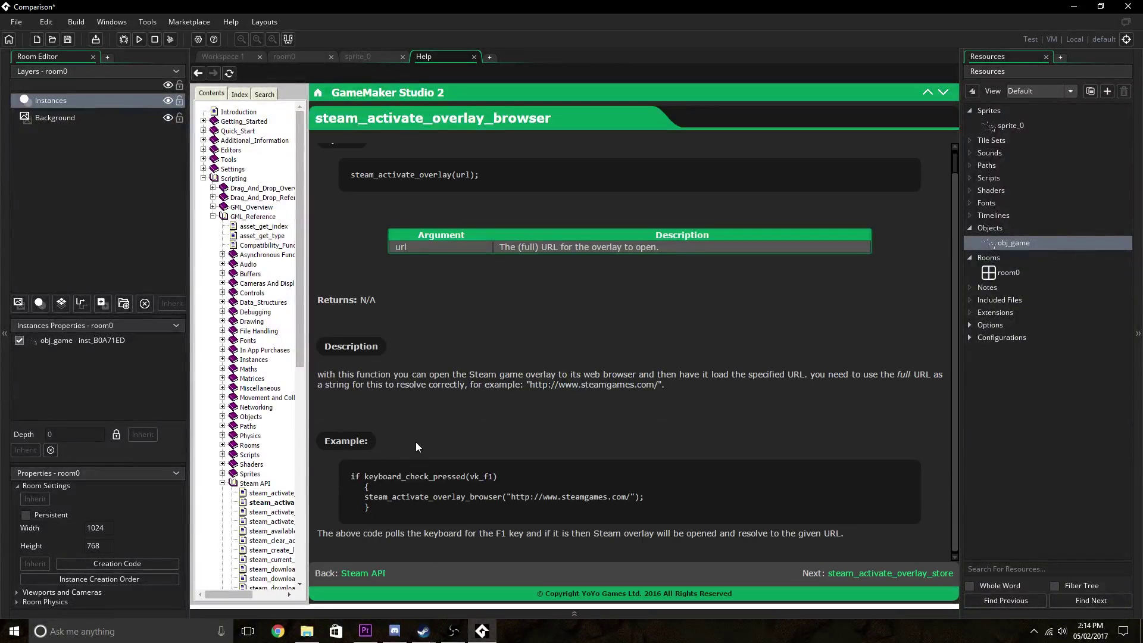
{"action": "left_click", "coordinate": [255, 559]}
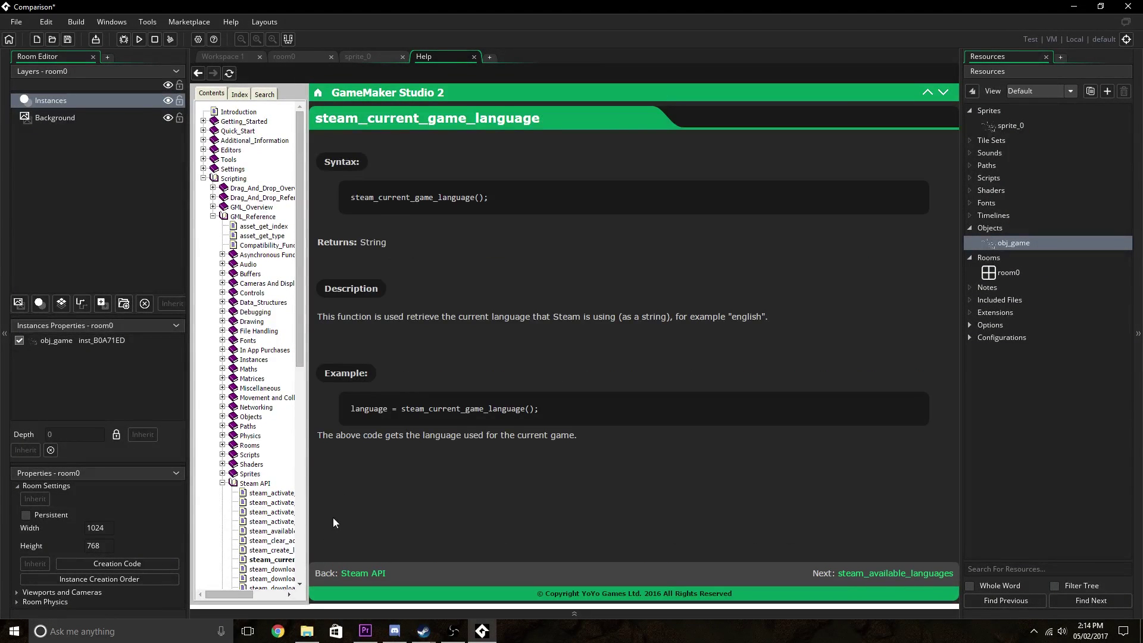
Open the manual's Editors overview and read through the Tile Set Editor page.
{"action": "left_click", "coordinate": [231, 150]}
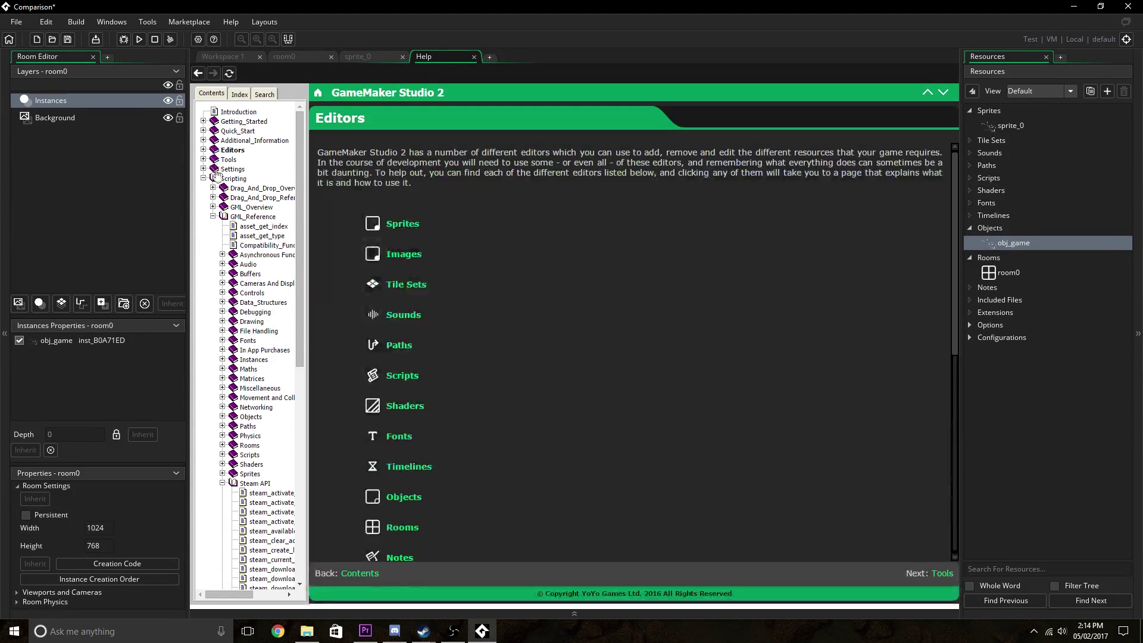
{"action": "left_click", "coordinate": [404, 286]}
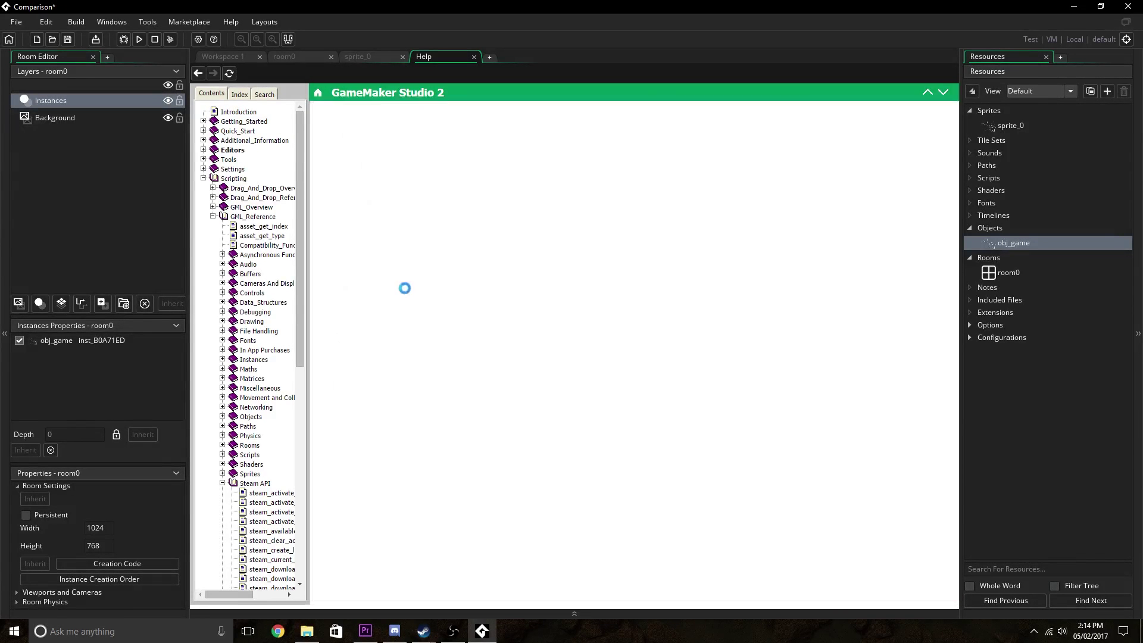
{"action": "scroll", "coordinate": [634, 319], "scroll_direction": "down", "scroll_amount": 10}
{"action": "scroll", "coordinate": [619, 343], "scroll_direction": "up", "scroll_amount": 5}
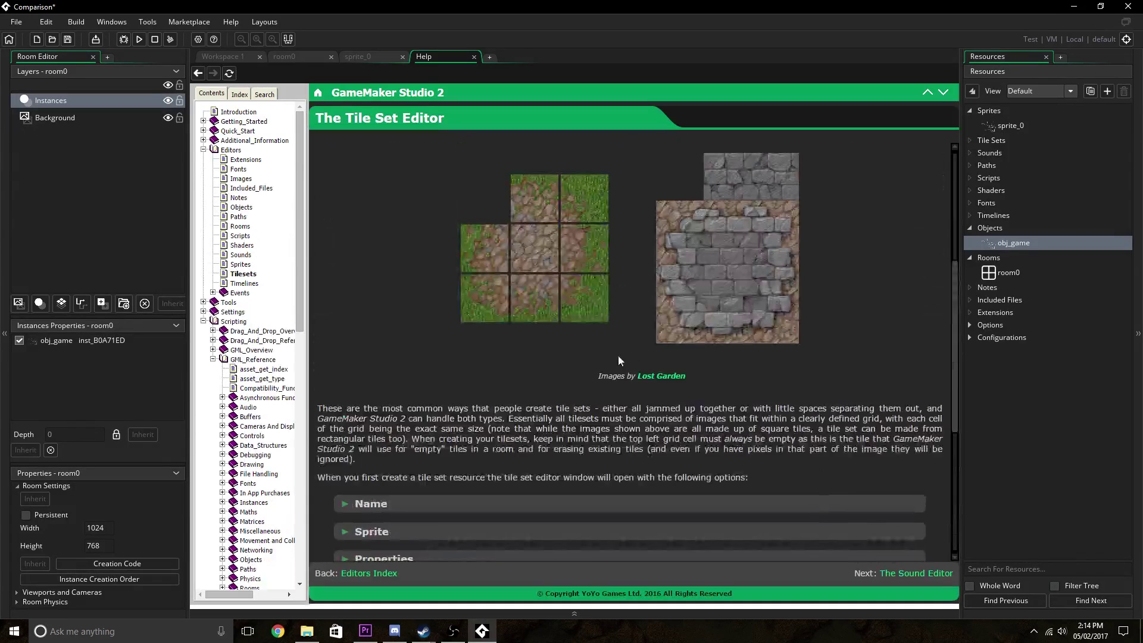
{"action": "scroll", "coordinate": [618, 355], "scroll_direction": "down", "scroll_amount": 5}
{"action": "left_click", "coordinate": [420, 306]}
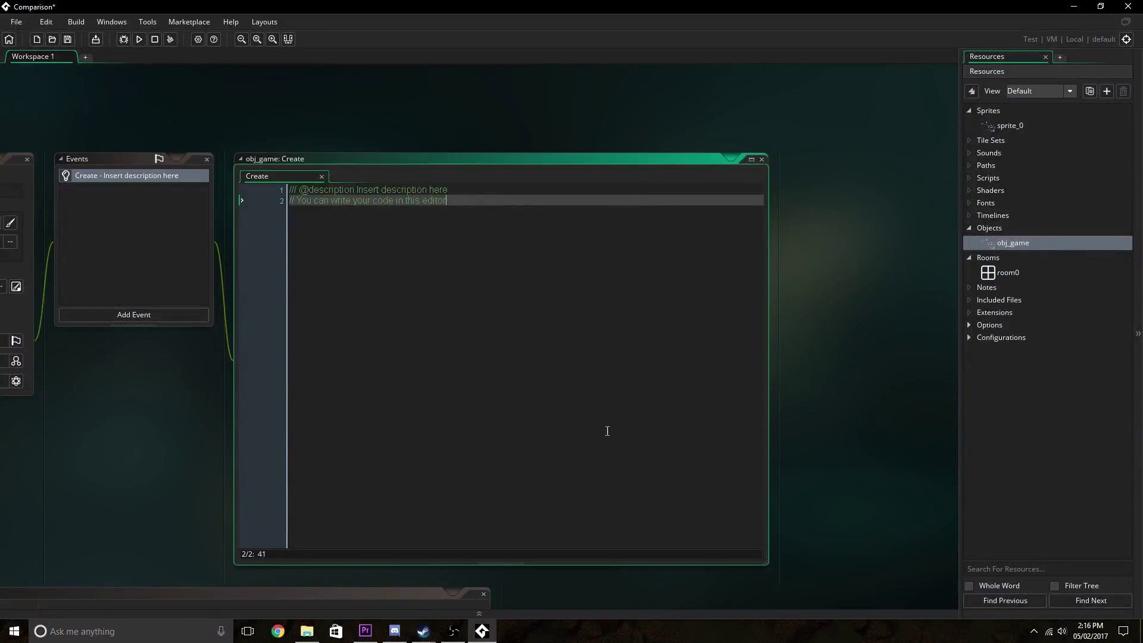
Survey the workspace layout of obj_game's object, event and code windows and the sprite_0 window, muting the system sound.
{"action": "scroll", "coordinate": [607, 430], "scroll_direction": "down", "scroll_amount": 5}
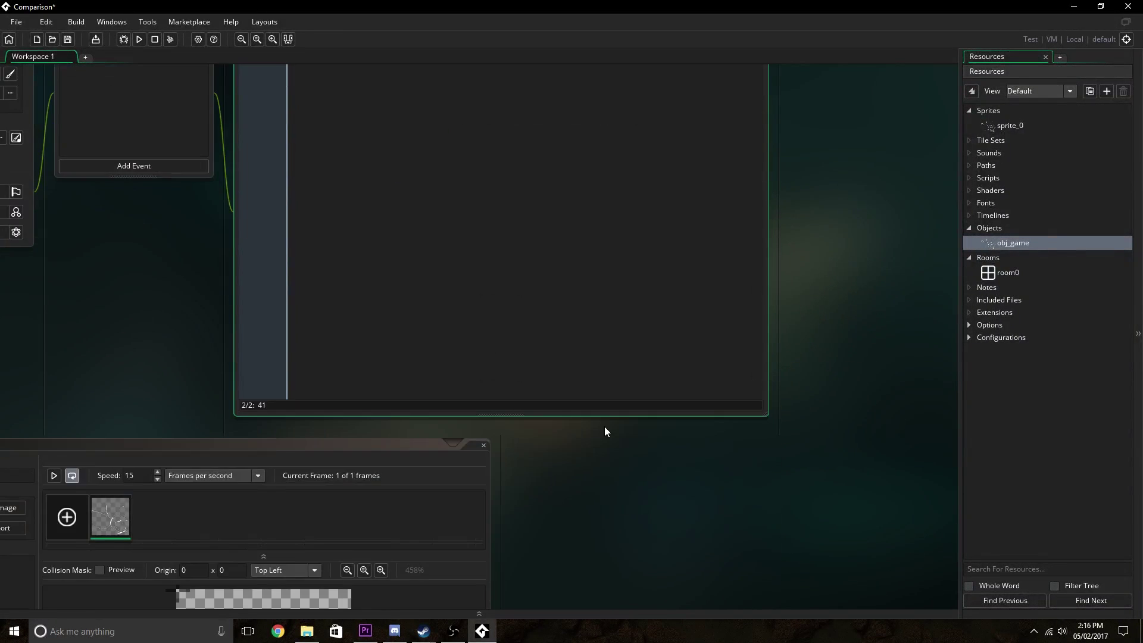
{"action": "scroll", "coordinate": [605, 426], "scroll_direction": "up", "scroll_amount": 4}
{"action": "scroll", "coordinate": [605, 426], "scroll_direction": "down", "scroll_amount": 4, "text": "ctrl"}
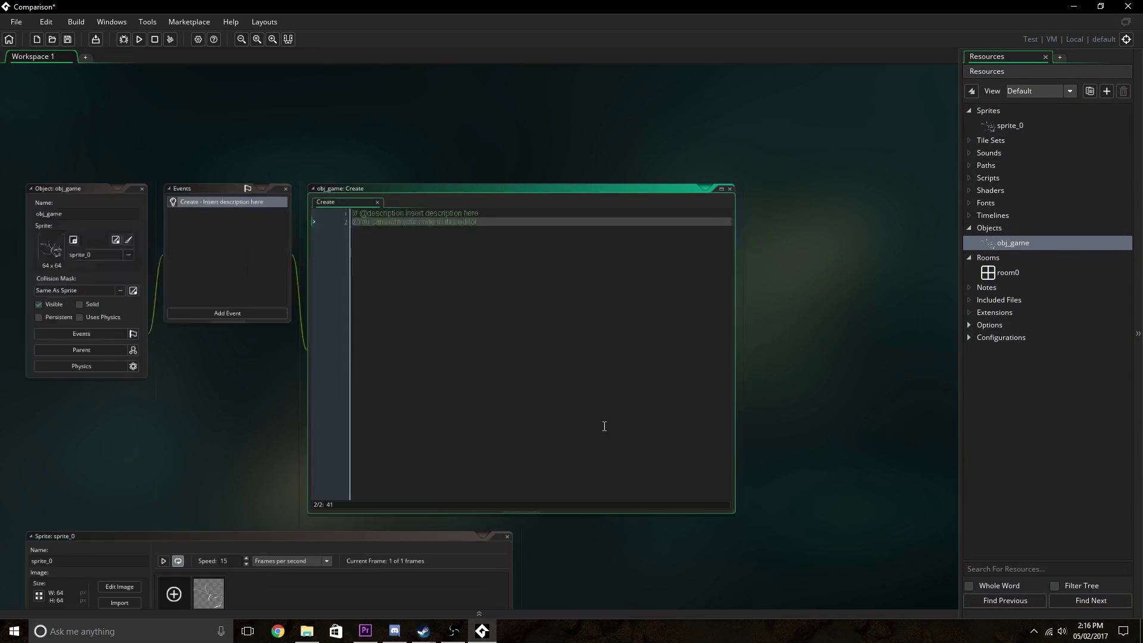
{"action": "key", "text": "XF86AudioLowerVolume"}
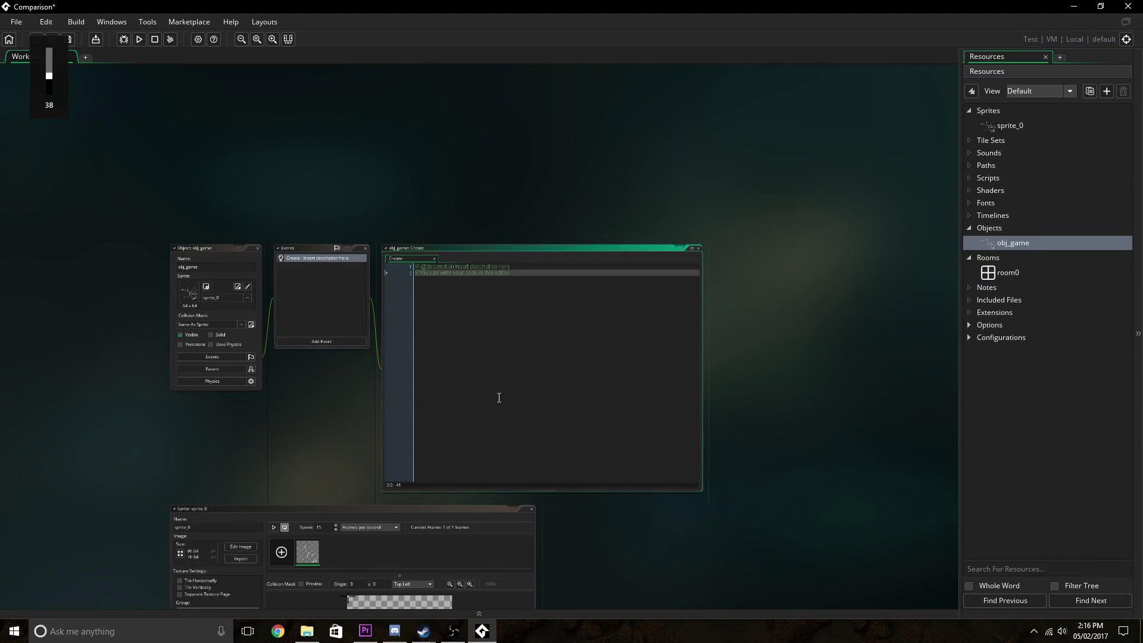
{"action": "key", "text": "XF86AudioMute"}
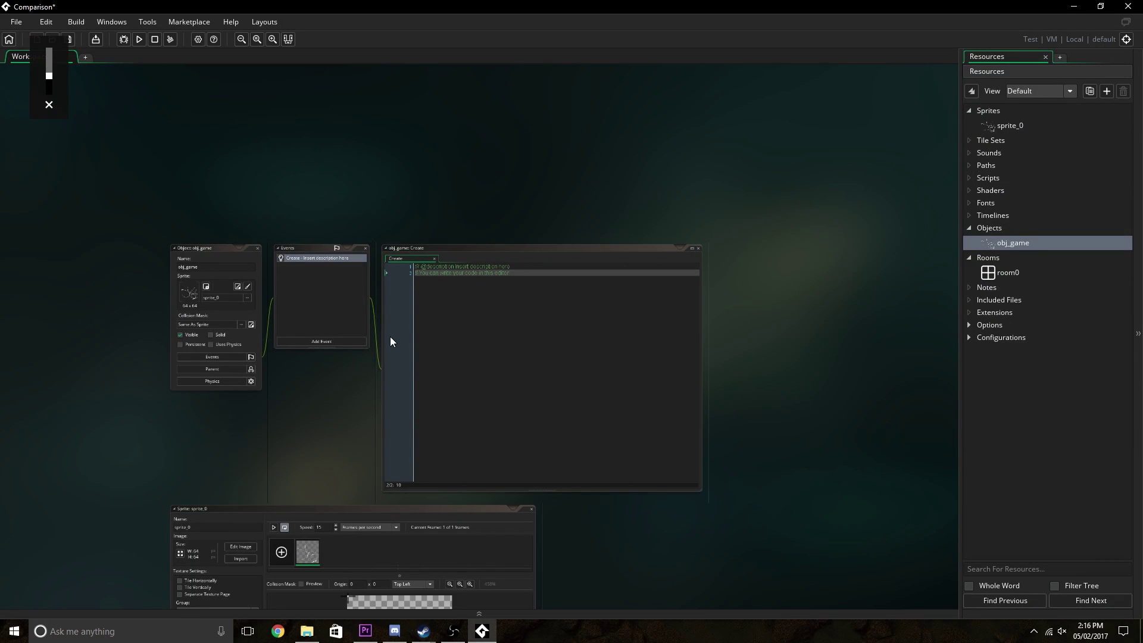
{"action": "right_click", "coordinate": [391, 338]}
{"action": "scroll", "coordinate": [312, 384], "scroll_direction": "down", "scroll_amount": 5}
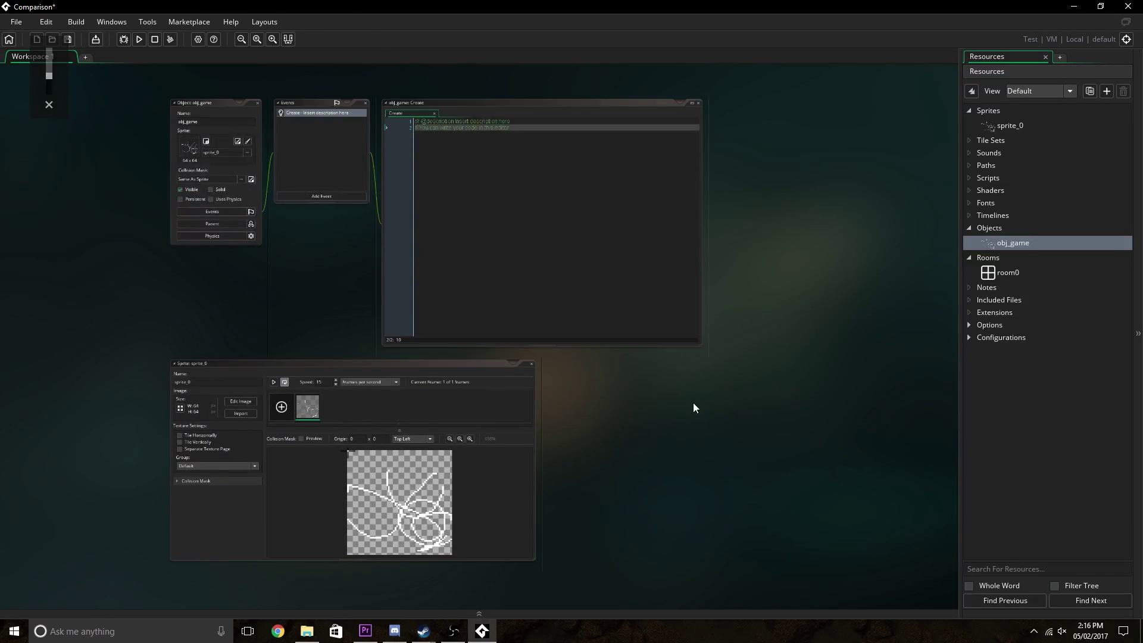
{"action": "middle_click_drag", "start_coordinate": [724, 352], "coordinate": [842, 288]}
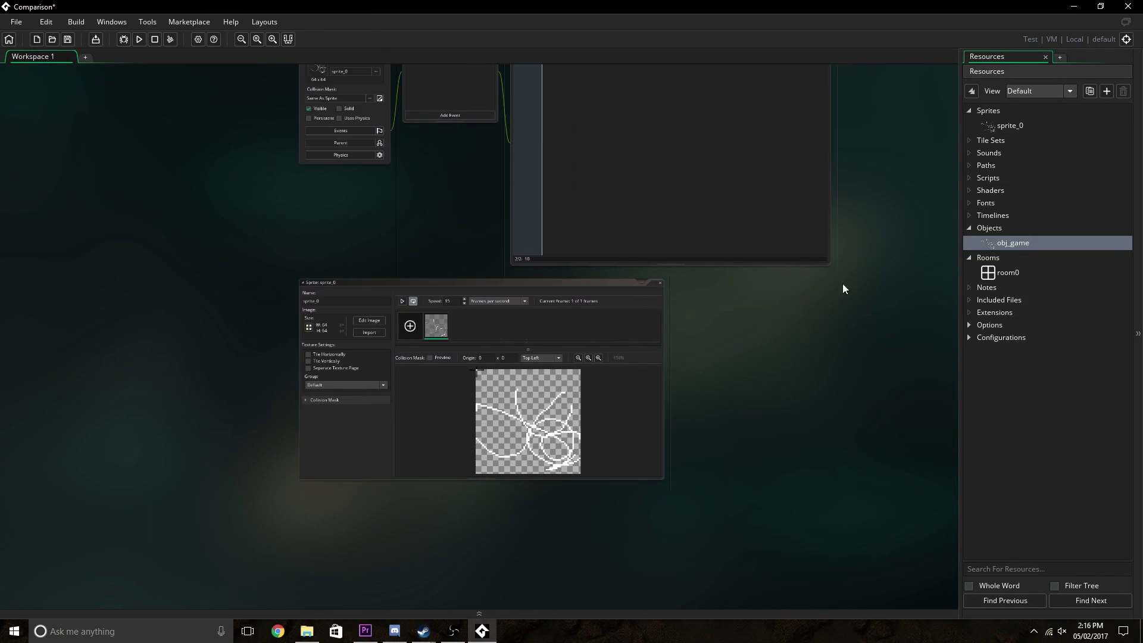
{"action": "middle_click_drag", "start_coordinate": [390, 126], "coordinate": [242, 266]}
{"action": "left_click", "coordinate": [445, 449]}
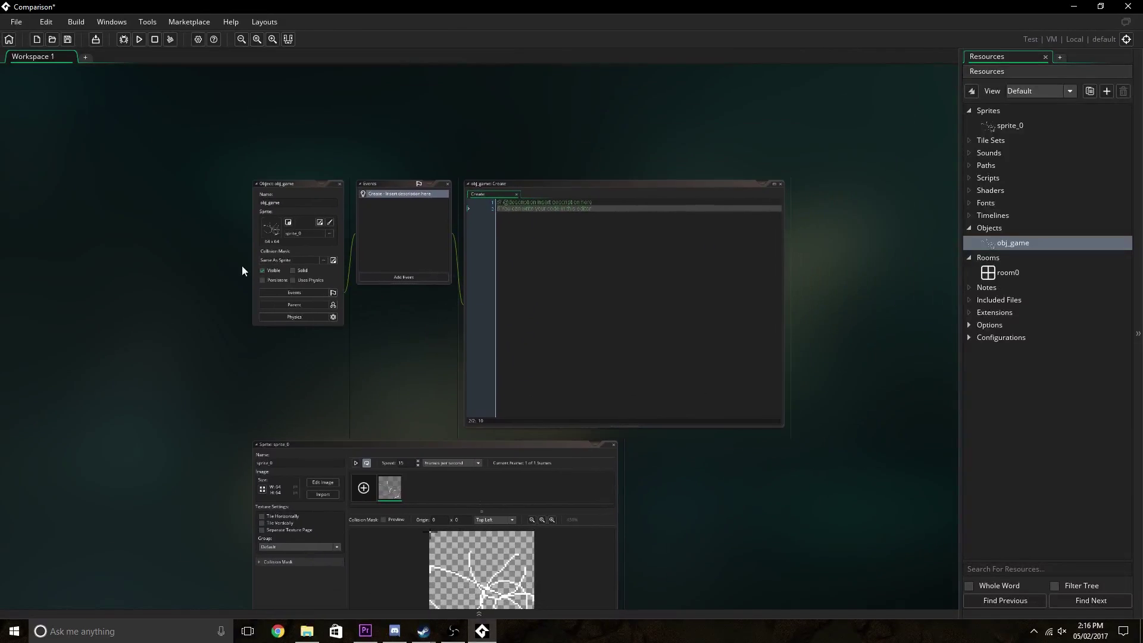
{"action": "double_click", "coordinate": [1065, 241]}
{"action": "double_click", "coordinate": [1000, 274]}
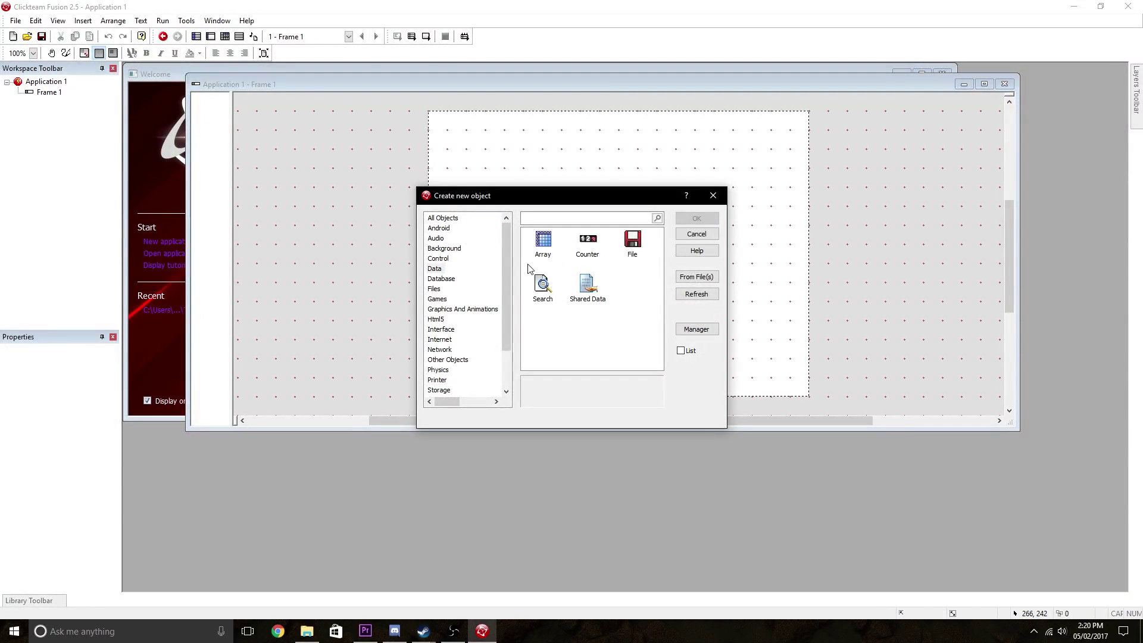
In Clickteam Fusion 2.5, browse the Control and All Objects categories of the objects that can be created.
{"action": "left_click", "coordinate": [438, 259]}
{"action": "left_click", "coordinate": [442, 218]}
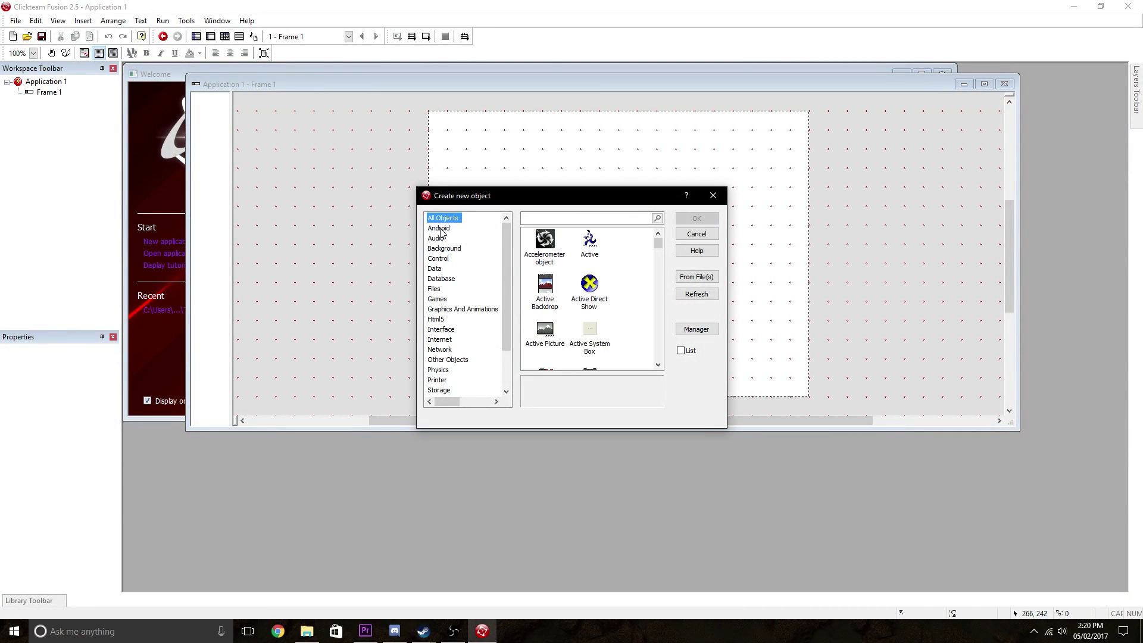
{"action": "scroll", "coordinate": [581, 298], "scroll_direction": "down", "scroll_amount": 3}
{"action": "scroll", "coordinate": [580, 301], "scroll_direction": "down", "scroll_amount": 3}
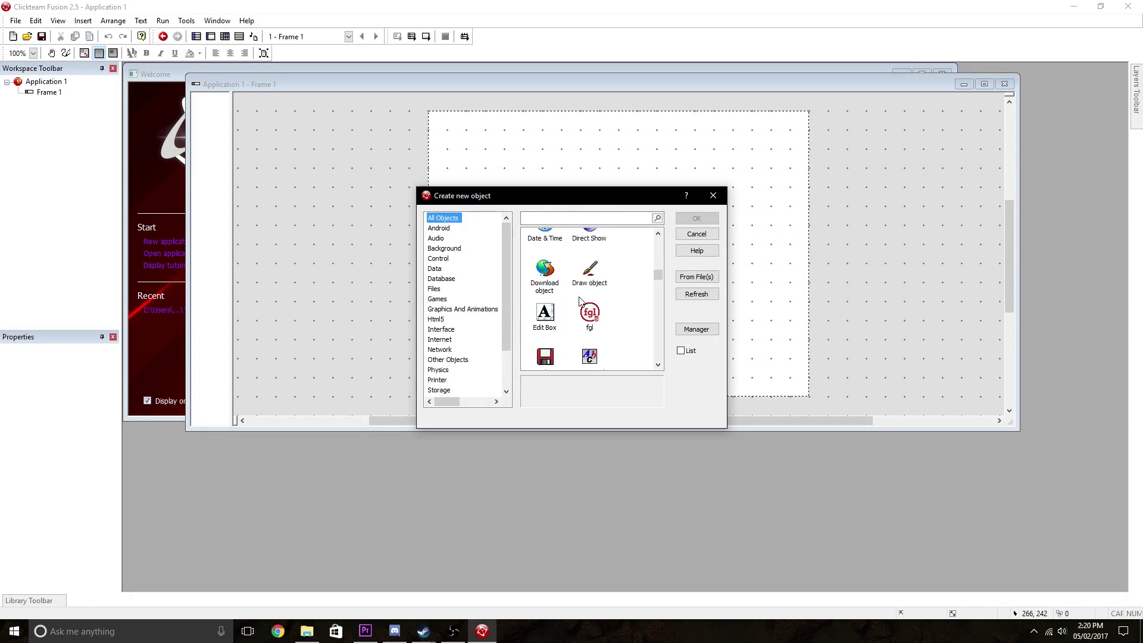
{"action": "scroll", "coordinate": [581, 301], "scroll_direction": "down", "scroll_amount": 3}
Search the objects for "plat", place a Platform Movement object in Frame 1 at X 128, Y 193, and accept its default setup.
{"action": "left_click", "coordinate": [557, 218]}
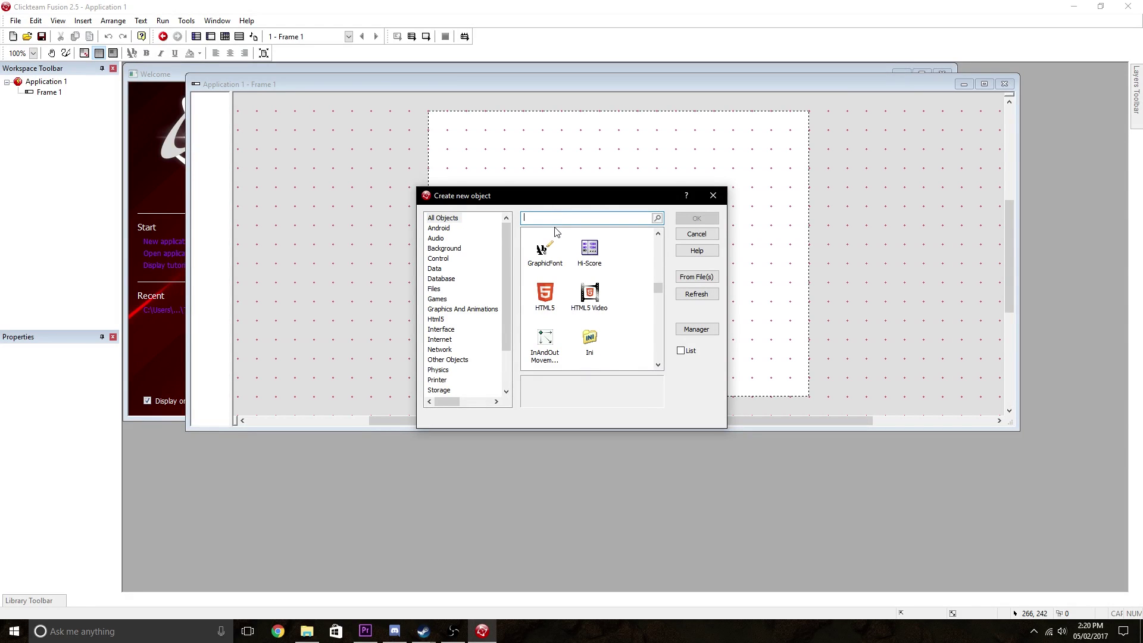
{"action": "type", "text": "plat"}
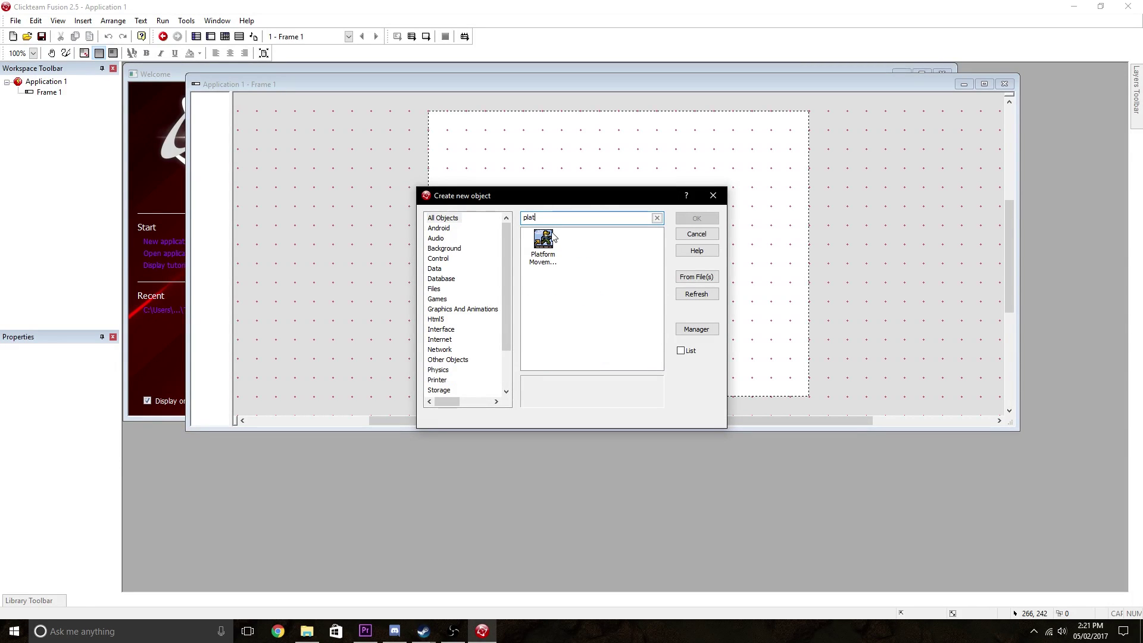
{"action": "double_click", "coordinate": [553, 234]}
{"action": "left_click", "coordinate": [504, 225]}
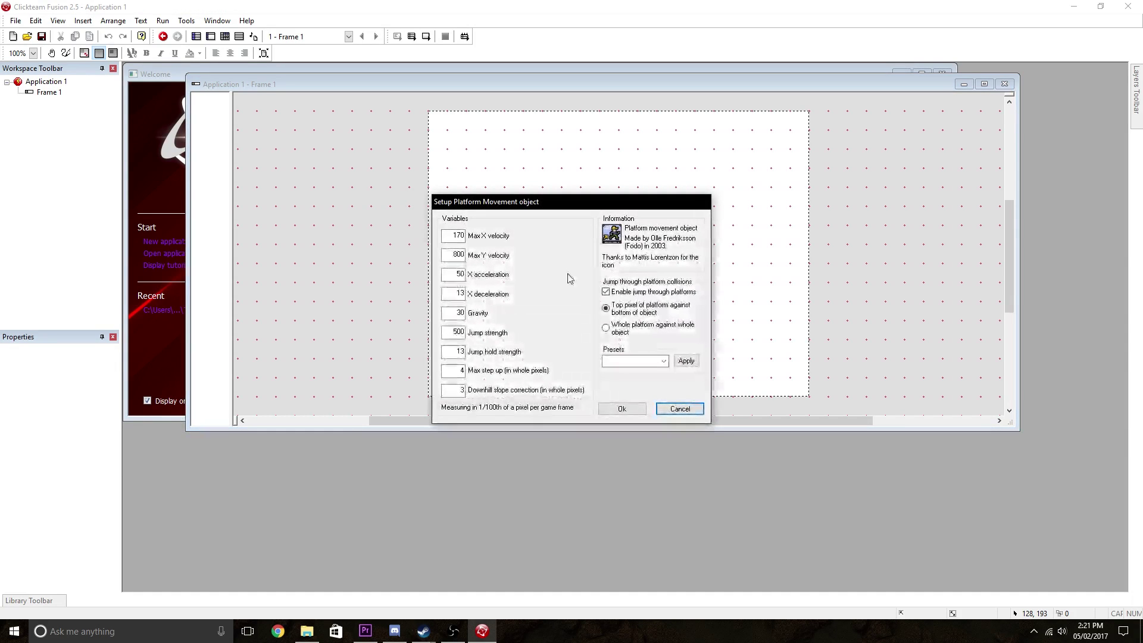
{"action": "left_click", "coordinate": [621, 409]}
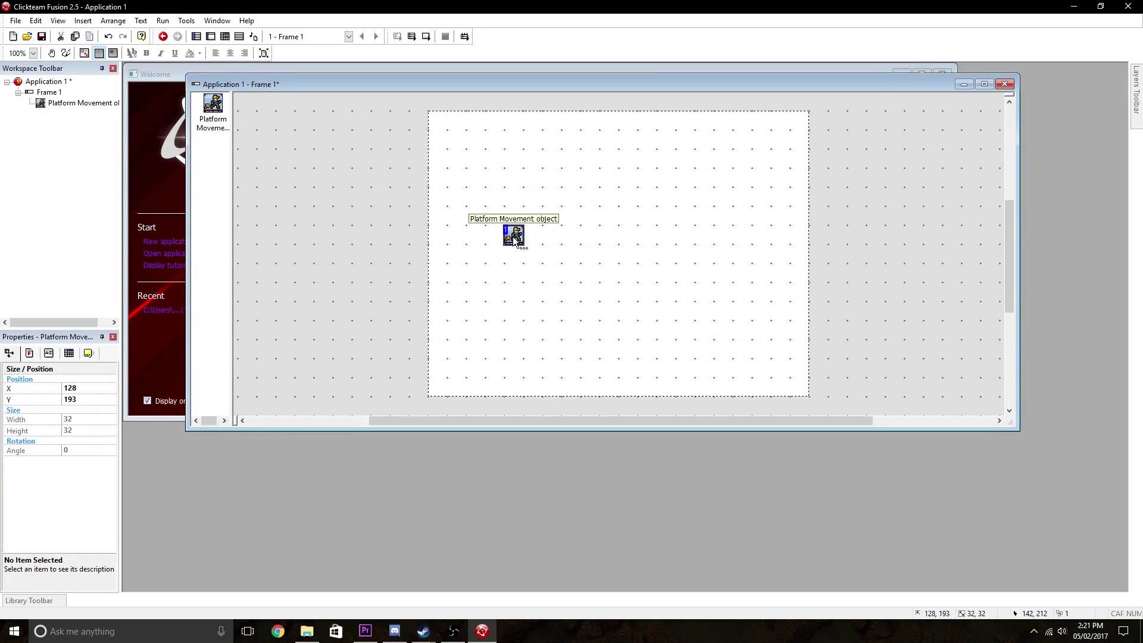
{"action": "double_click", "coordinate": [515, 240]}
{"action": "left_click", "coordinate": [621, 410]}
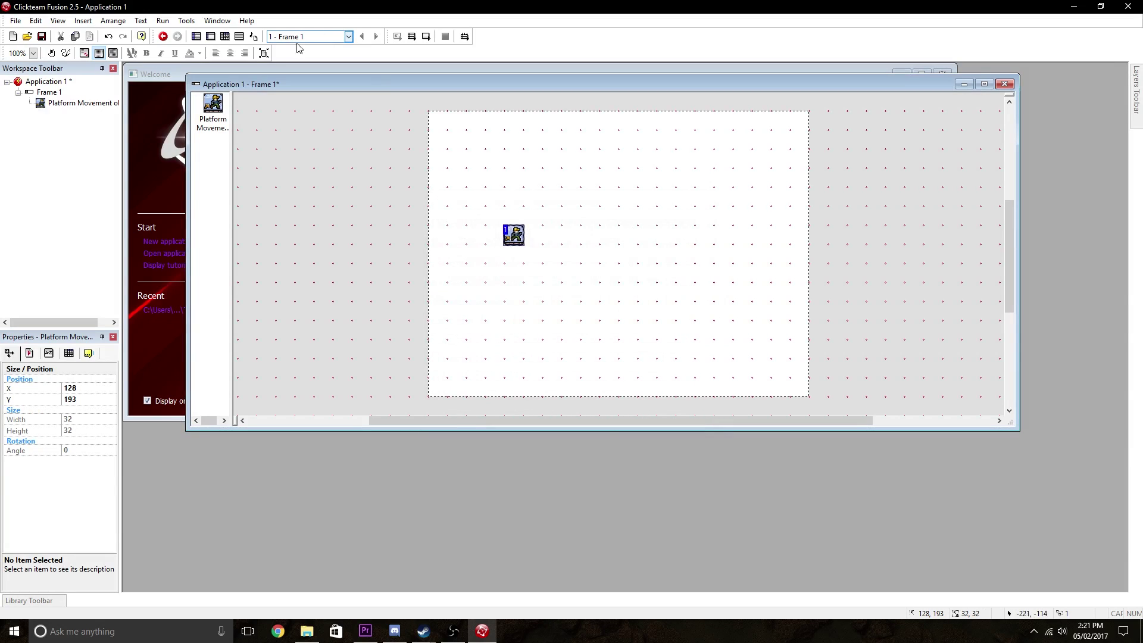
Open the Event Editor for Frame 1 and start a new condition.
{"action": "left_click", "coordinate": [224, 36]}
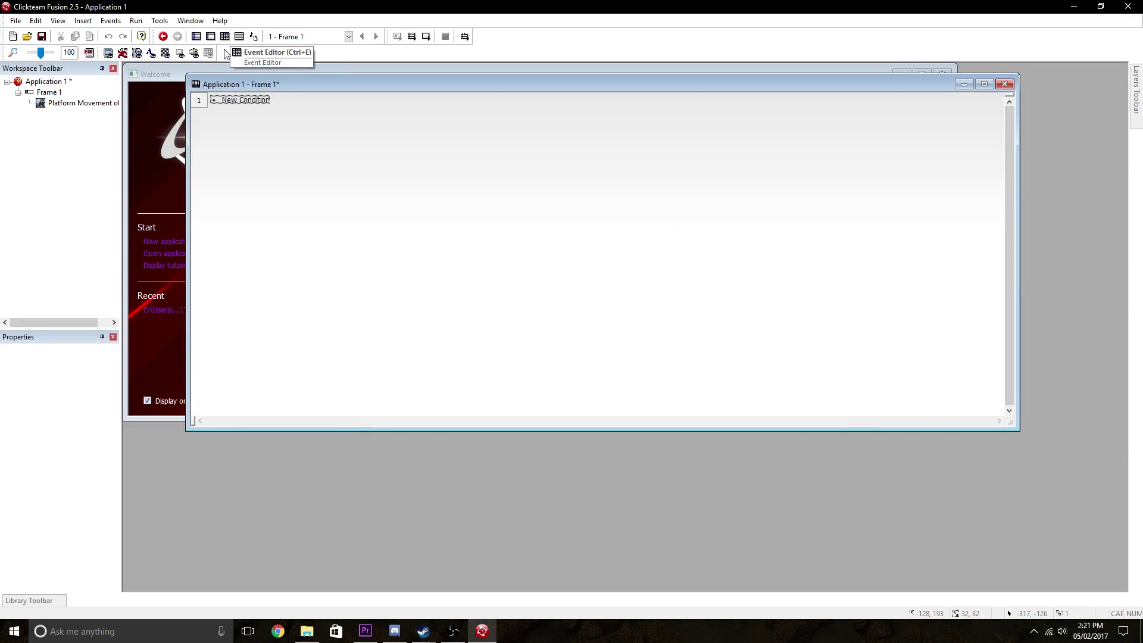
{"action": "left_click", "coordinate": [222, 101]}
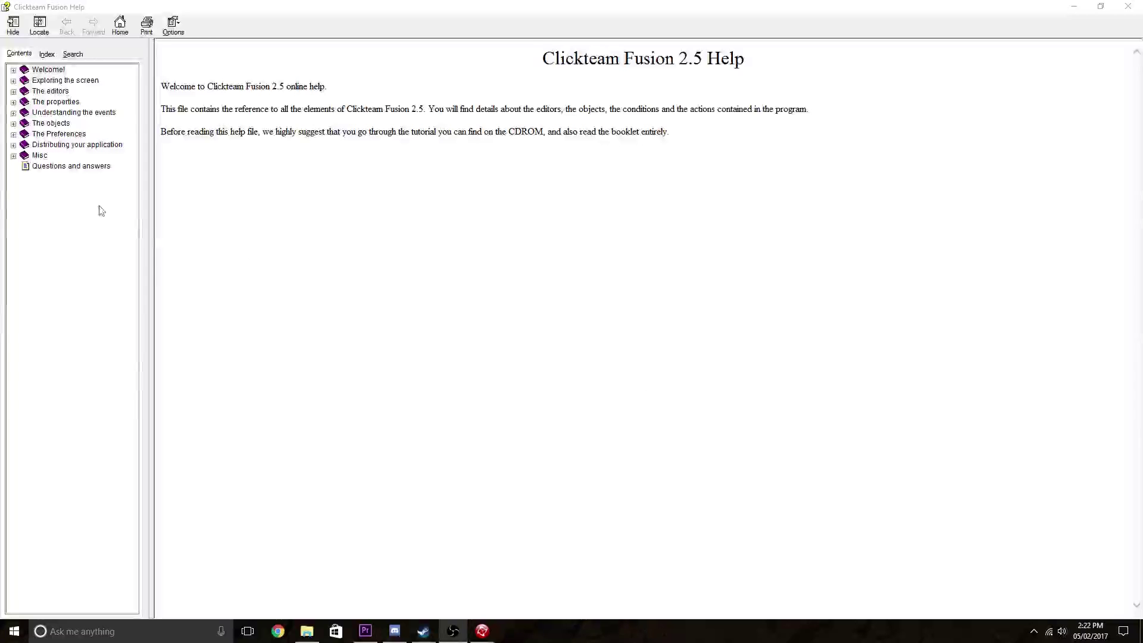
In the Clickteam Fusion help, examine the objects' common properties and the Physics - Bouncing Ball movement page.
{"action": "left_click", "coordinate": [40, 124]}
{"action": "left_click", "coordinate": [41, 135]}
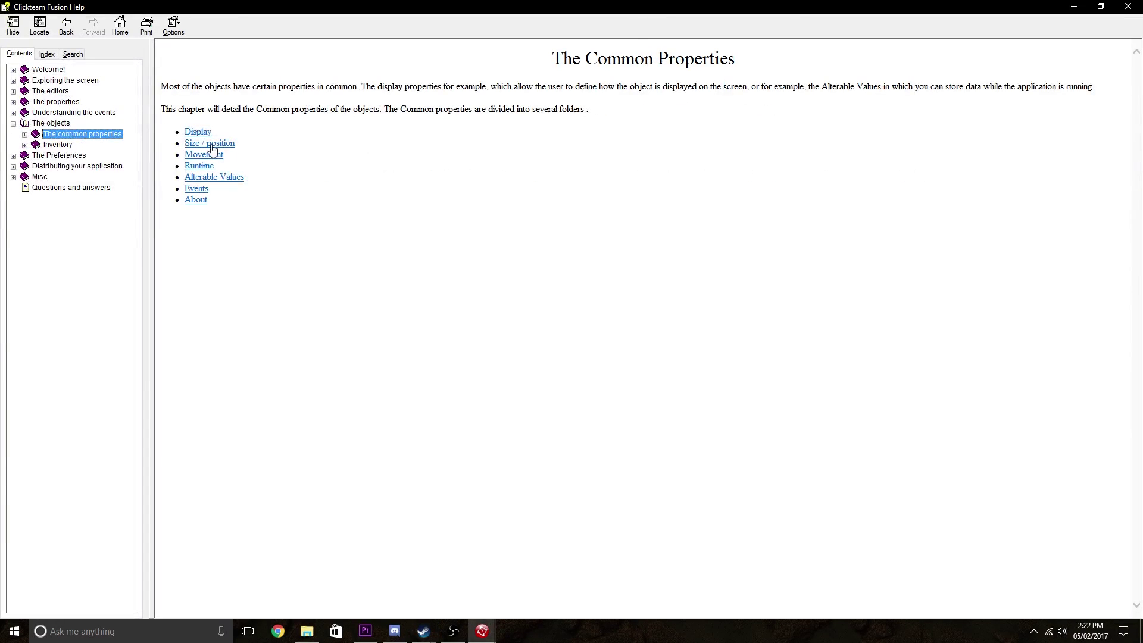
{"action": "left_click", "coordinate": [208, 156]}
{"action": "left_click", "coordinate": [219, 177]}
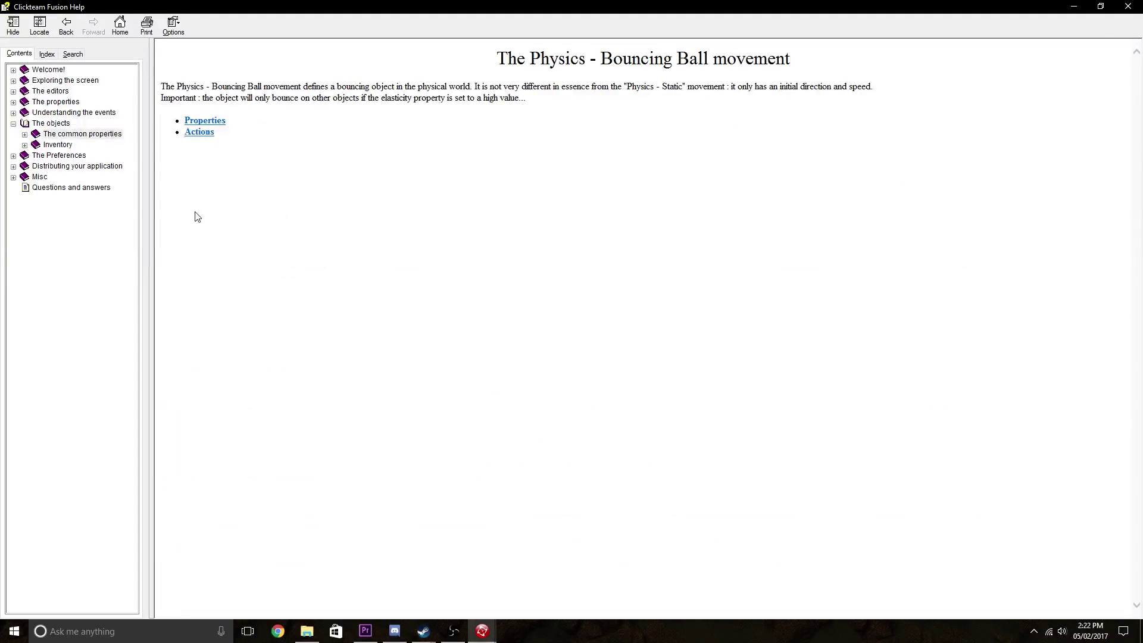
In the help, examine the Physics - Bouncing Ball movement actions and the overviews of the editors and the Storyboard Editor.
{"action": "left_click", "coordinate": [200, 131]}
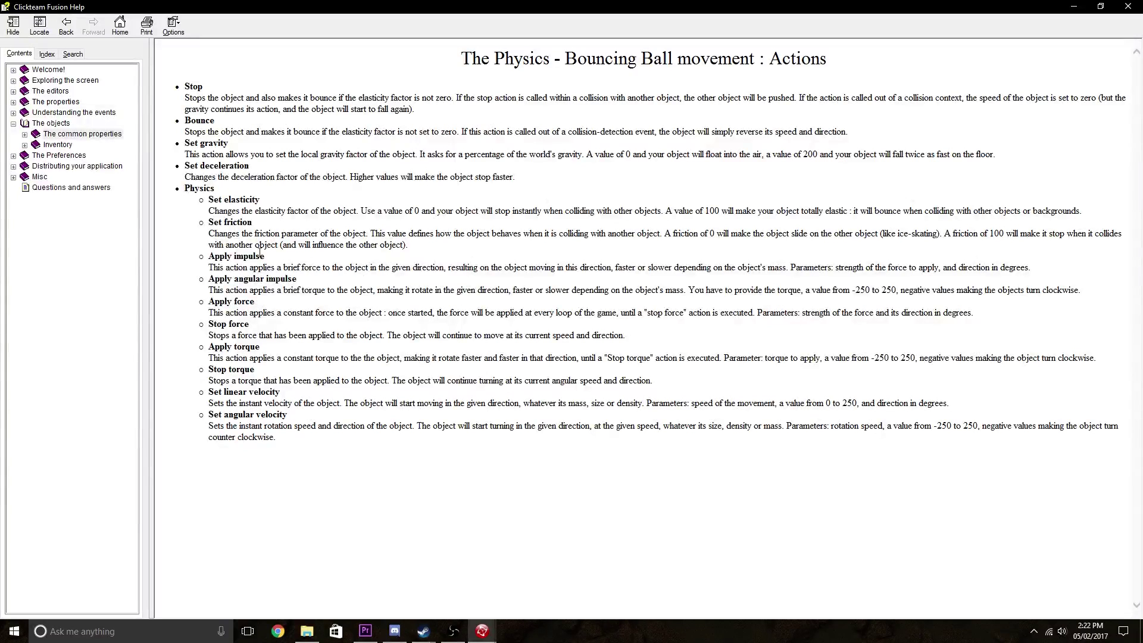
{"action": "left_click", "coordinate": [47, 70]}
{"action": "left_click", "coordinate": [51, 91]}
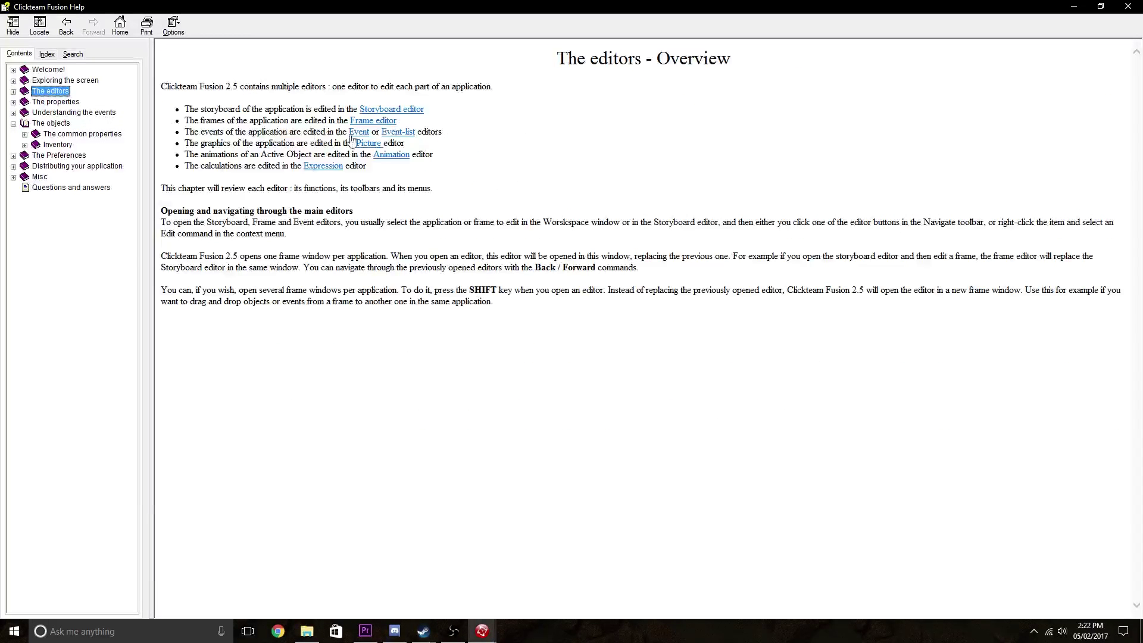
{"action": "left_click", "coordinate": [384, 110]}
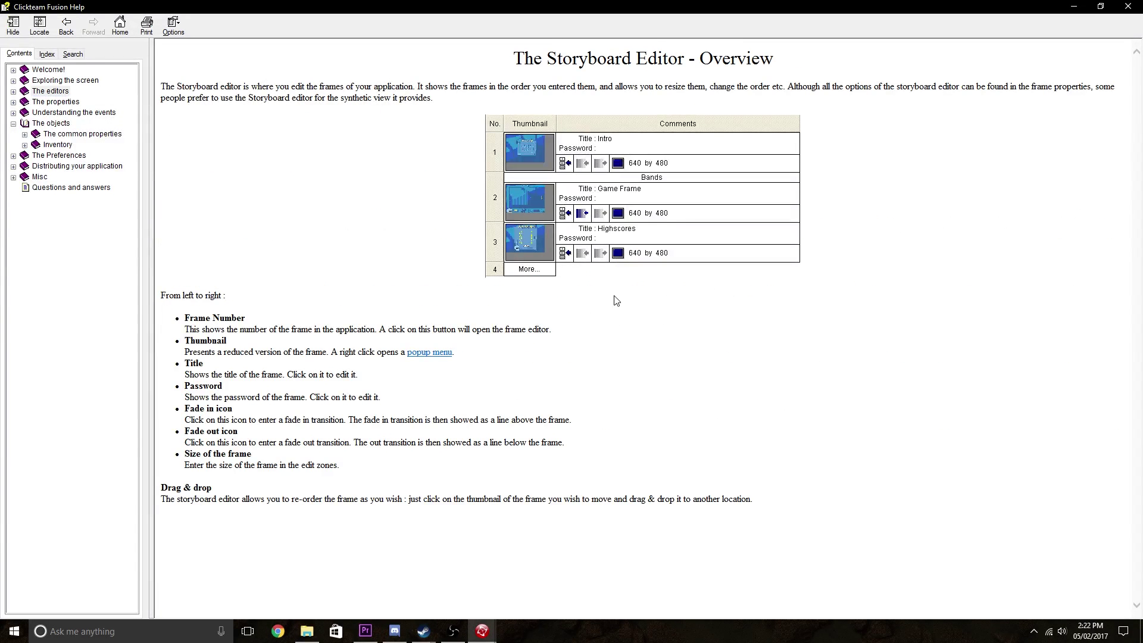
{"action": "left_click", "coordinate": [60, 123]}
{"action": "left_click", "coordinate": [81, 134]}
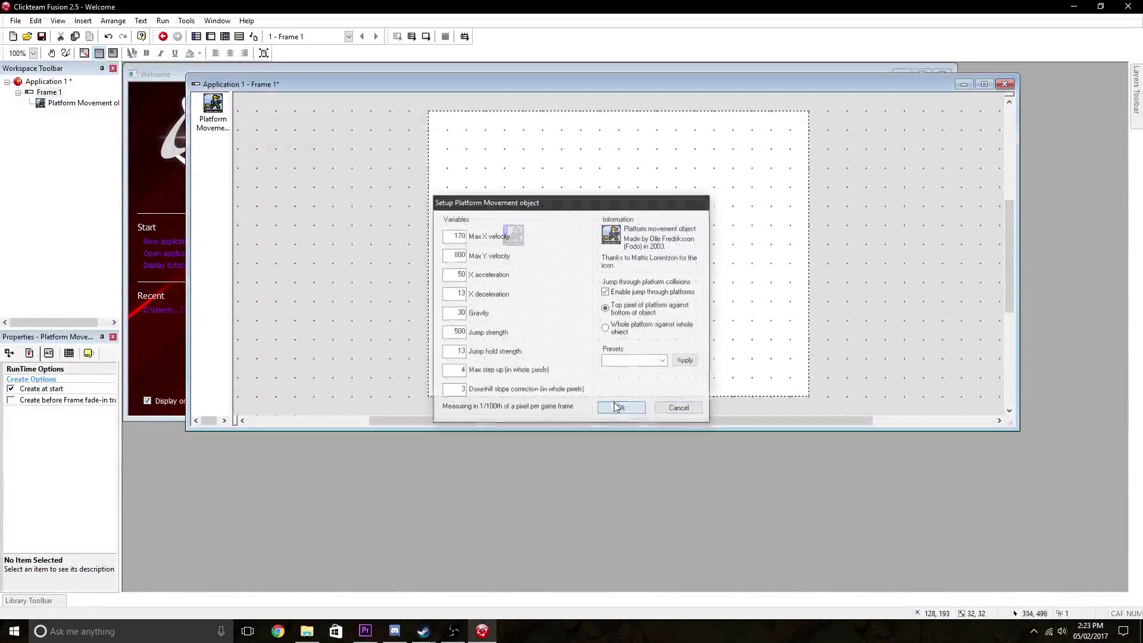
Accept the Platform Movement object's default setup, add a new behavior to the object and open its events for editing.
{"action": "left_click", "coordinate": [617, 406]}
{"action": "left_click", "coordinate": [88, 353]}
{"action": "left_click", "coordinate": [87, 400]}
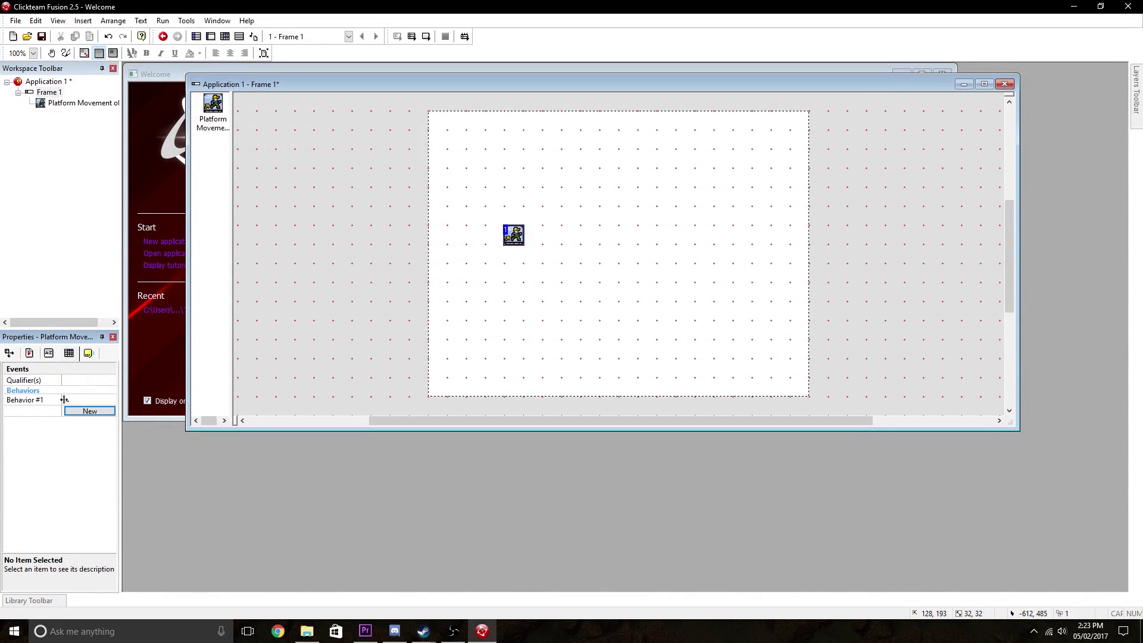
{"action": "left_click", "coordinate": [102, 399]}
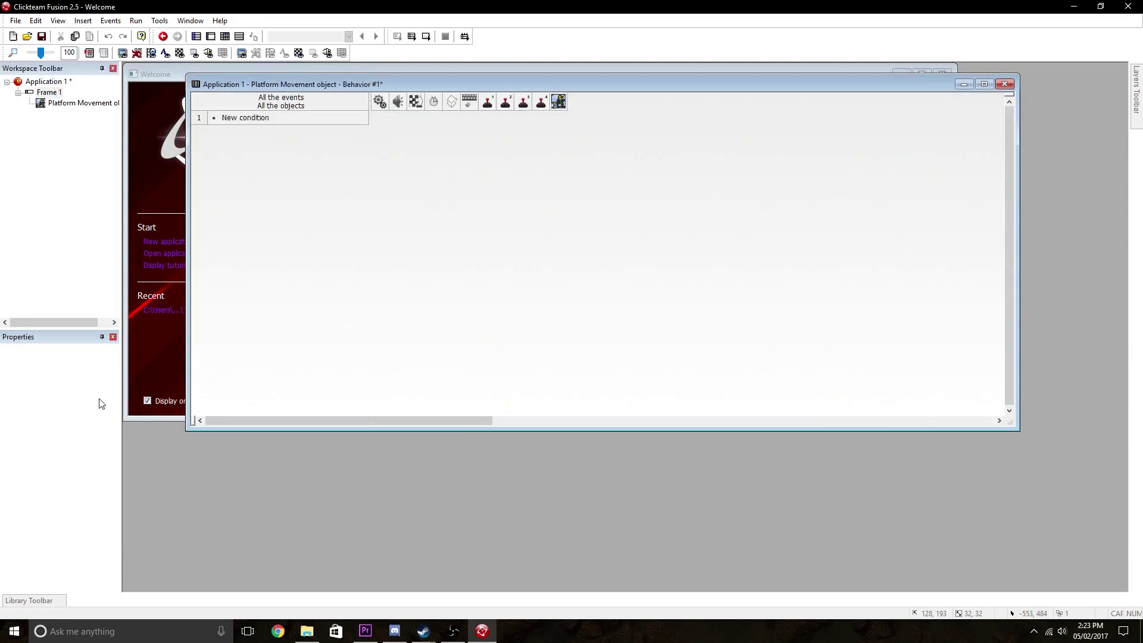
Add a Start of Frame condition to the behavior and open the Action Editor for the Platform Movement object on that event.
{"action": "left_click", "coordinate": [250, 119]}
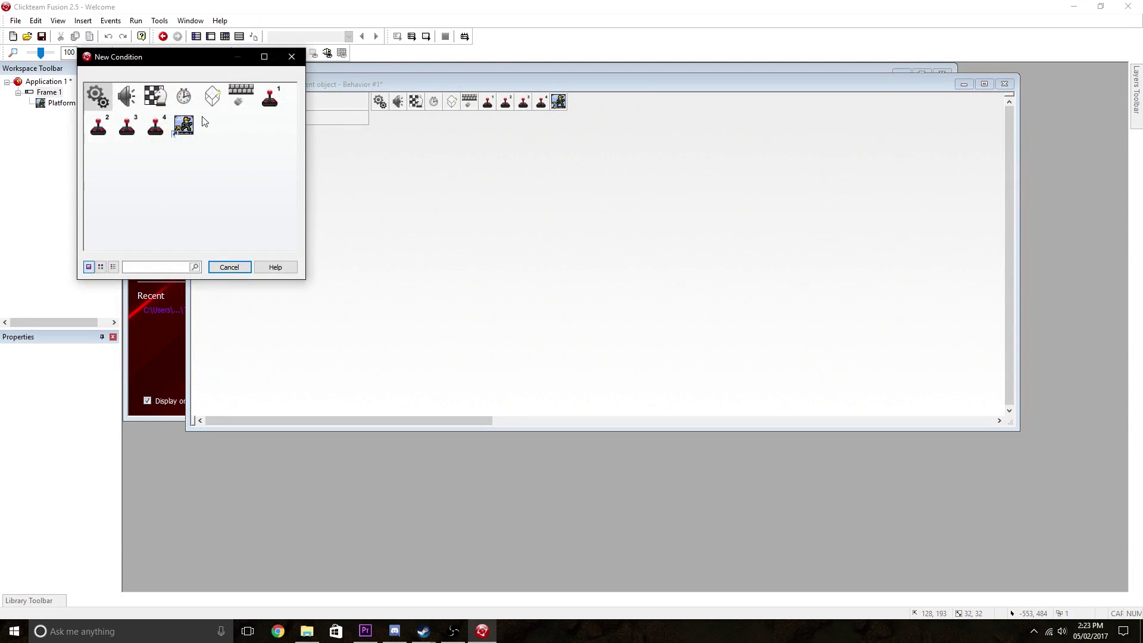
{"action": "left_click", "coordinate": [161, 107]}
{"action": "left_click", "coordinate": [208, 116]}
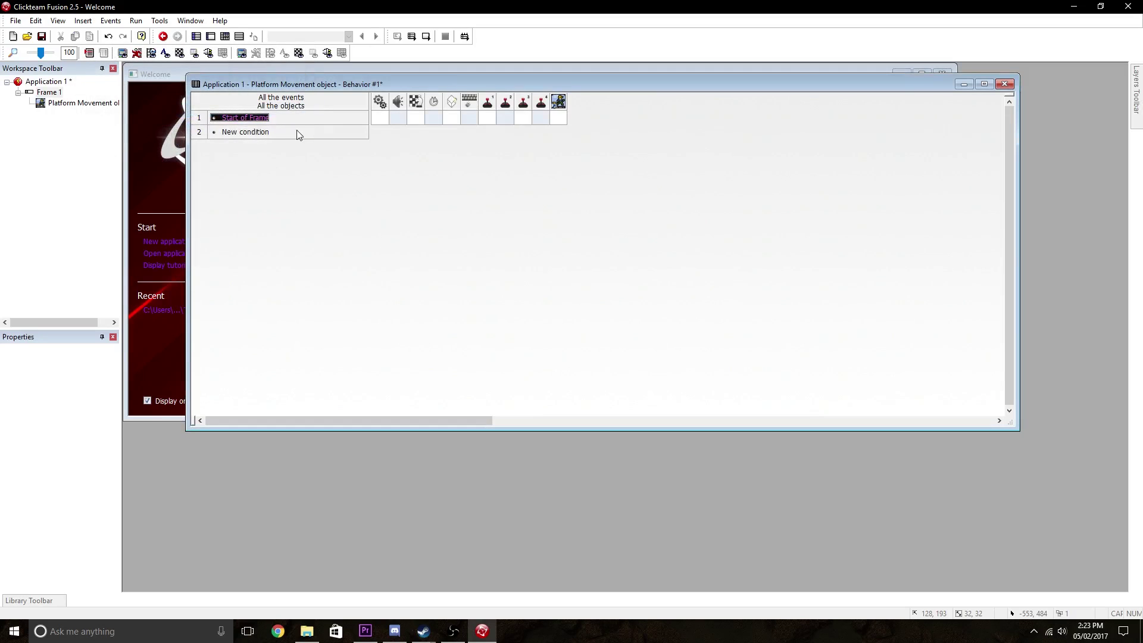
{"action": "double_click", "coordinate": [561, 117]}
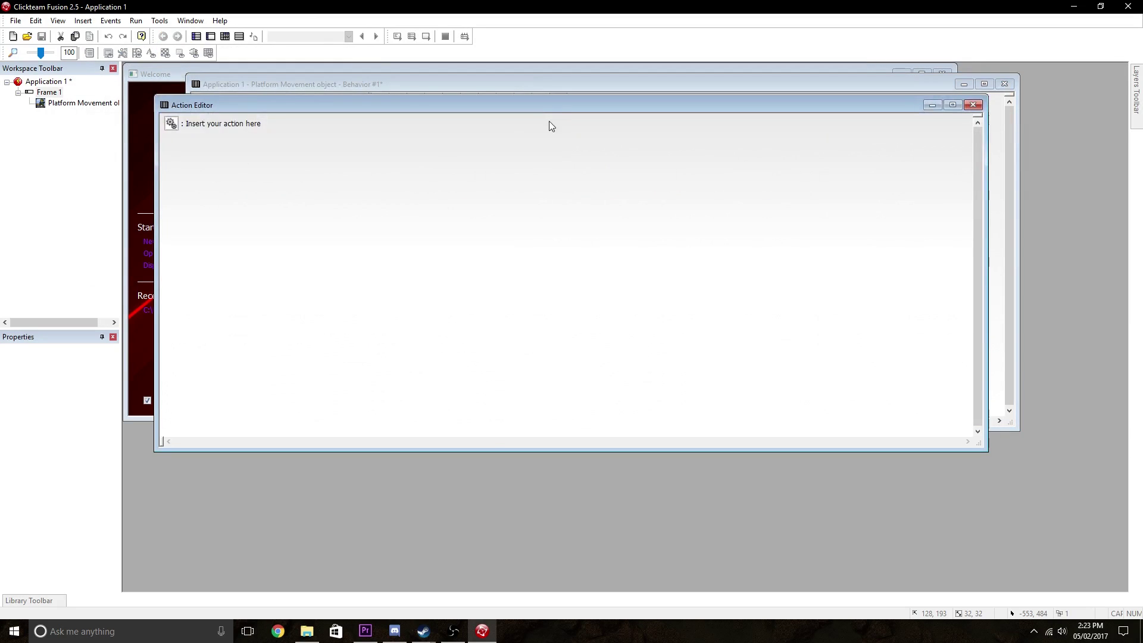
{"action": "left_click", "coordinate": [233, 125]}
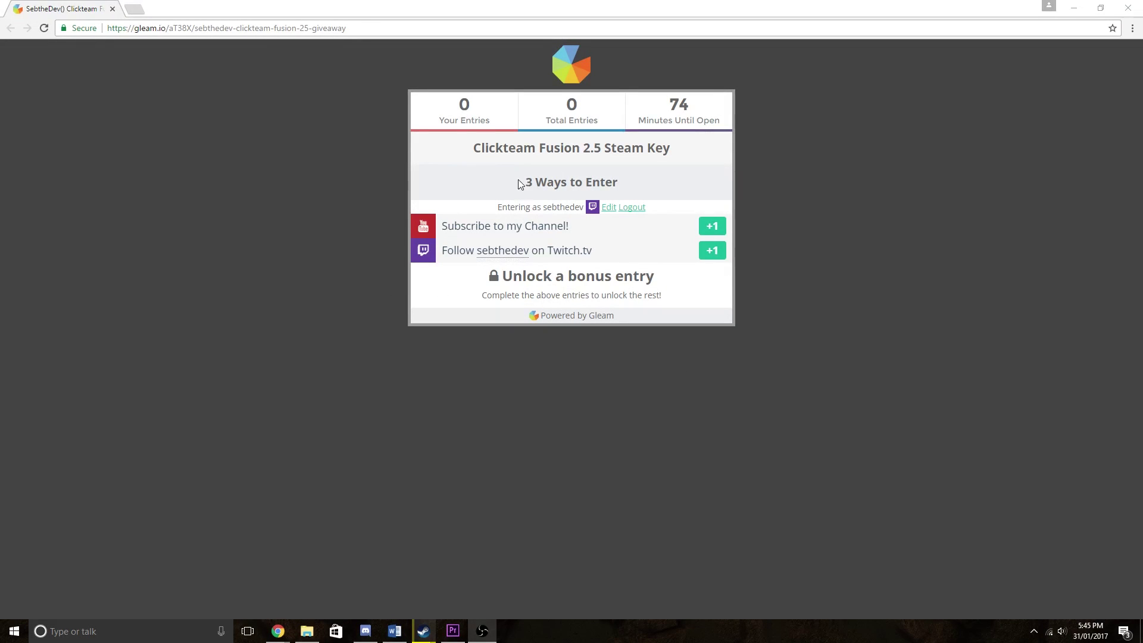
On the Gleam giveaway page in the browser, examine the Clickteam Fusion 2.5 Steam Key prize, the ways to enter and the entry counters.
{"action": "left_click_drag", "start_coordinate": [518, 181], "coordinate": [620, 182]}
{"action": "left_click", "coordinate": [651, 182]}
{"action": "left_click_drag", "start_coordinate": [692, 152], "coordinate": [441, 151]}
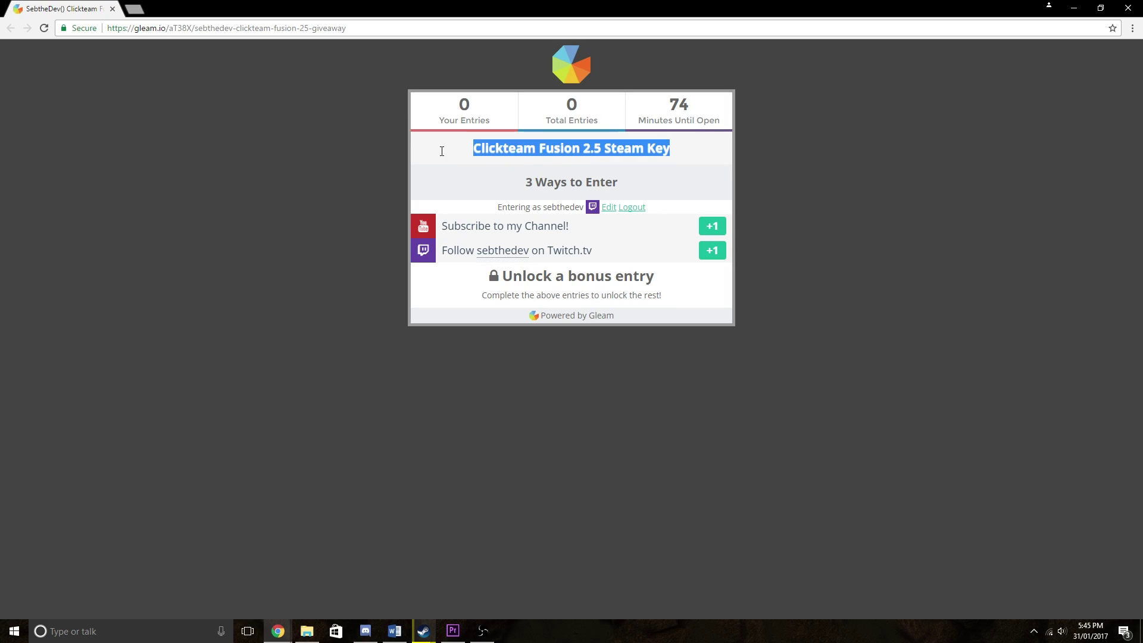
{"action": "left_click", "coordinate": [440, 153]}
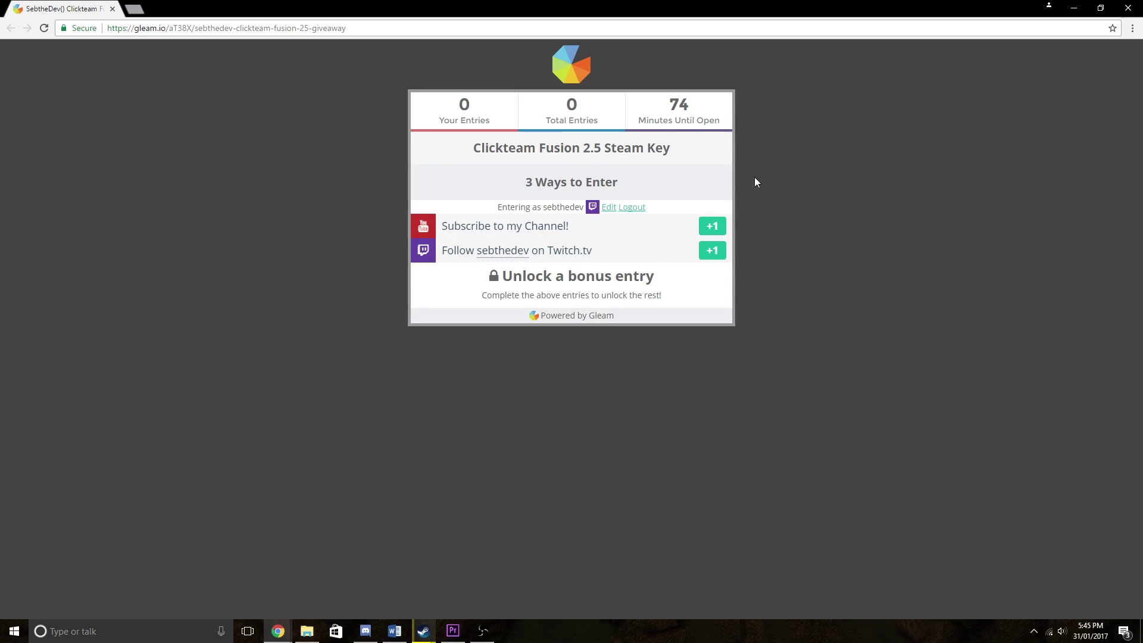
{"action": "left_click_drag", "start_coordinate": [357, 224], "coordinate": [688, 253]}
{"action": "left_click", "coordinate": [688, 253]}
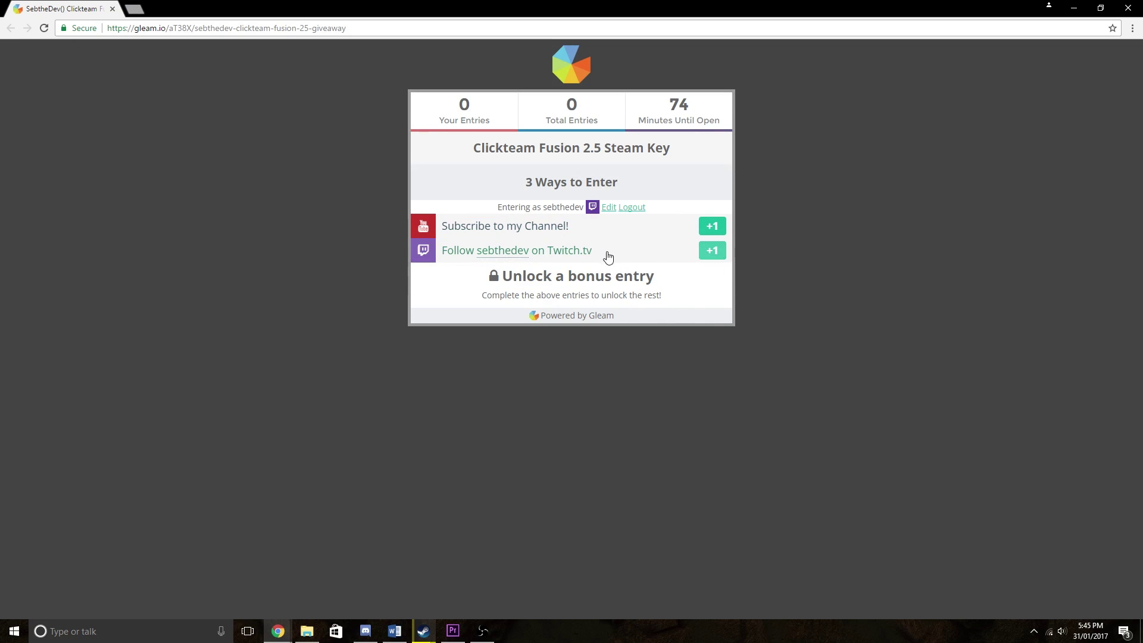
{"action": "left_click_drag", "start_coordinate": [770, 121], "coordinate": [350, 120]}
{"action": "left_click", "coordinate": [348, 120]}
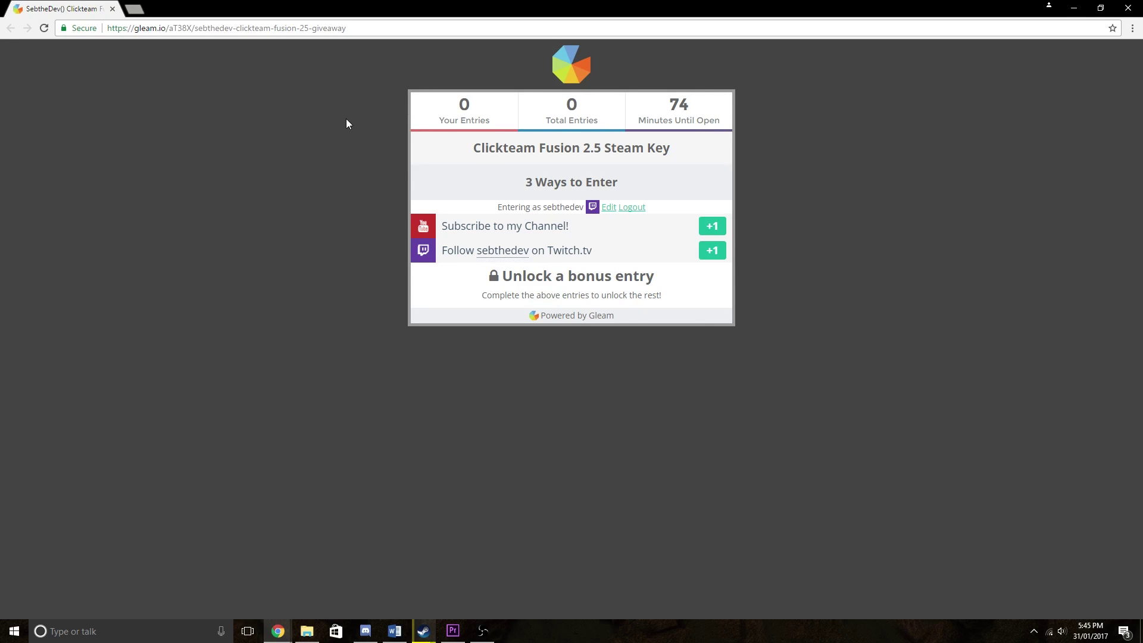